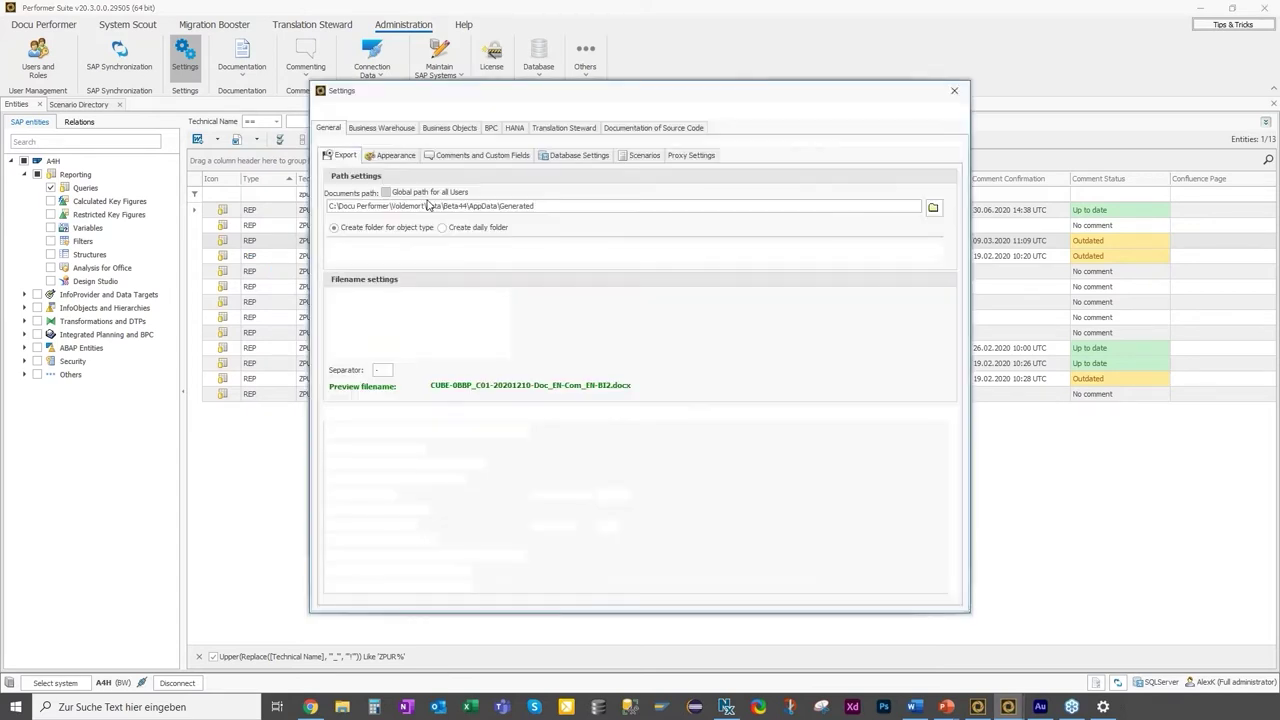
Review the documents path and the Confluence server path in the general export settings, and close the settings.
{"action": "left_click_drag", "start_coordinate": [338, 206], "coordinate": [533, 218]}
{"action": "left_click", "coordinate": [544, 205]}
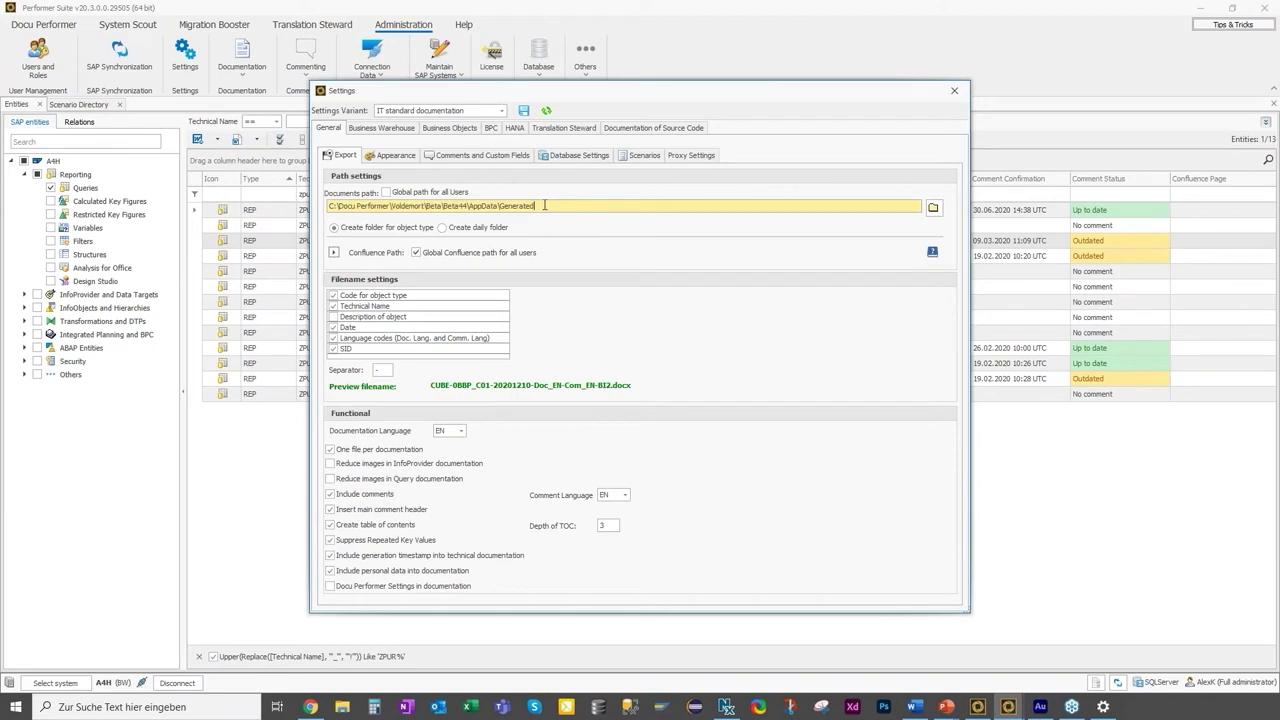
{"action": "left_click", "coordinate": [334, 254]}
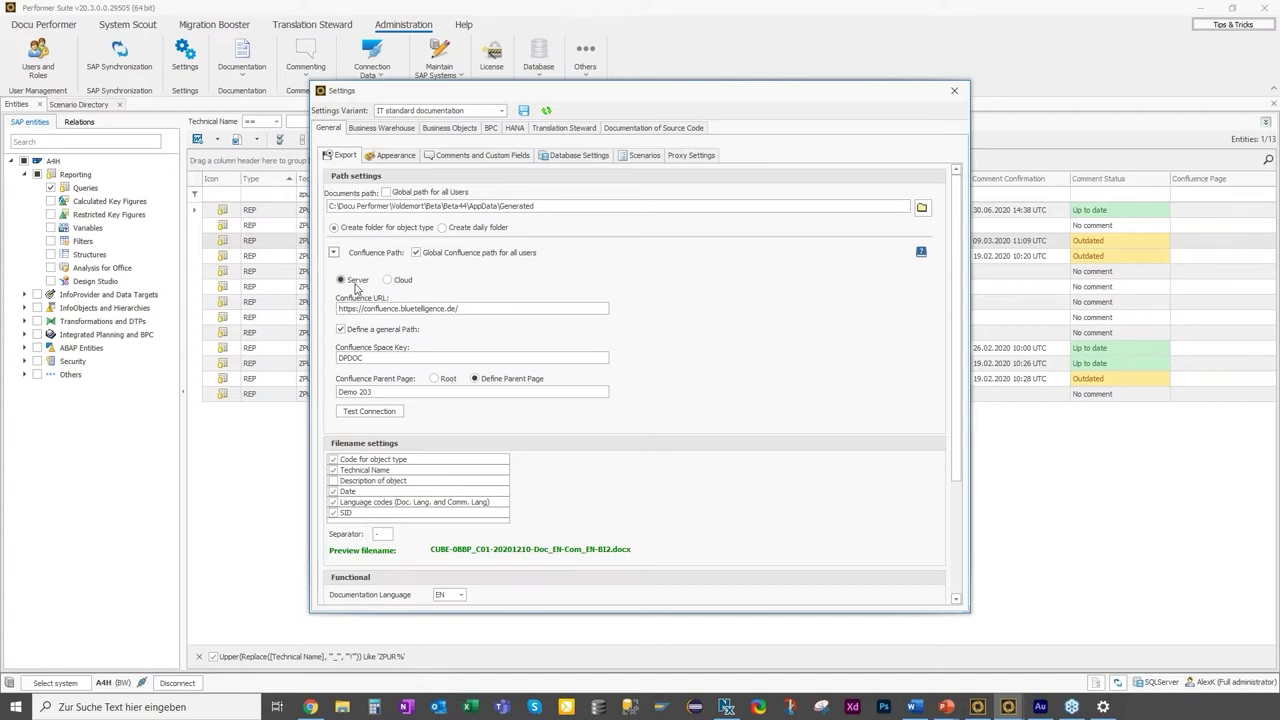
{"action": "left_click", "coordinate": [461, 308]}
{"action": "left_click", "coordinate": [474, 307]}
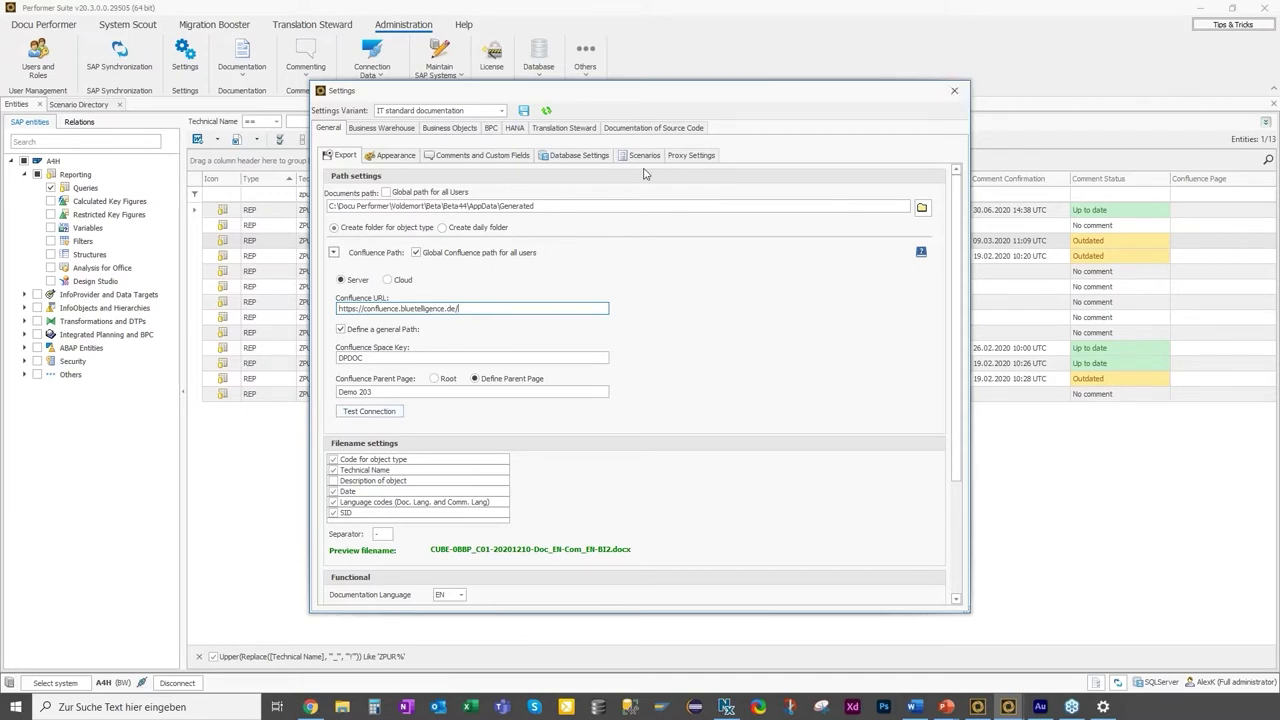
{"action": "key", "text": "Escape"}
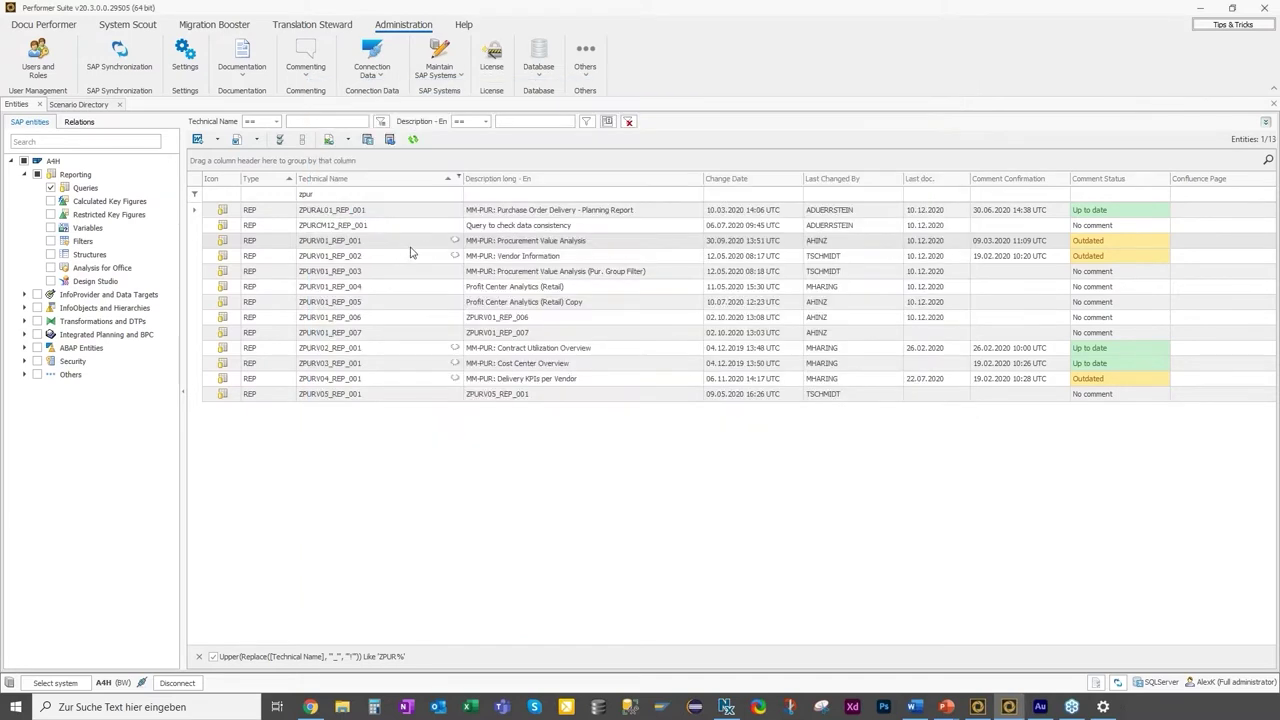
Open the Confluence page assignment for queries ZPURV01_REP_001 and ZPURV01_REP_003 and connect to the Confluence server.
{"action": "left_click", "coordinate": [501, 243]}
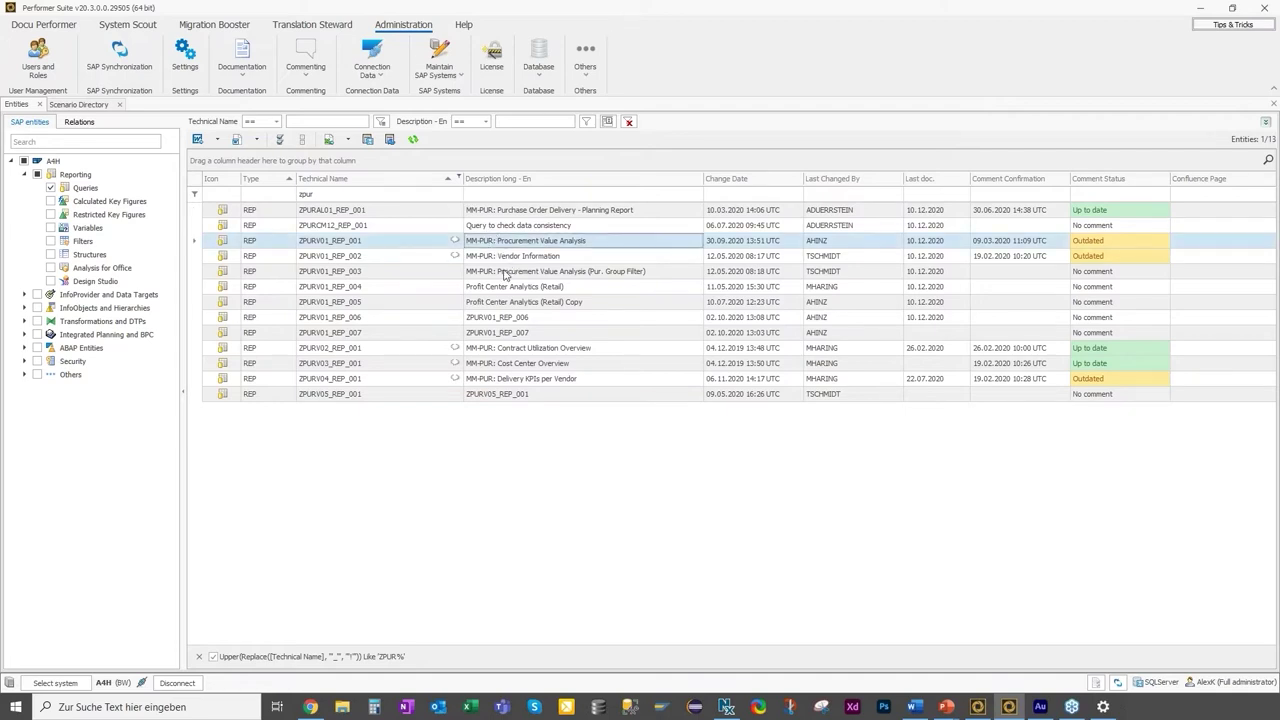
{"action": "left_click", "coordinate": [552, 274], "text": "ctrl"}
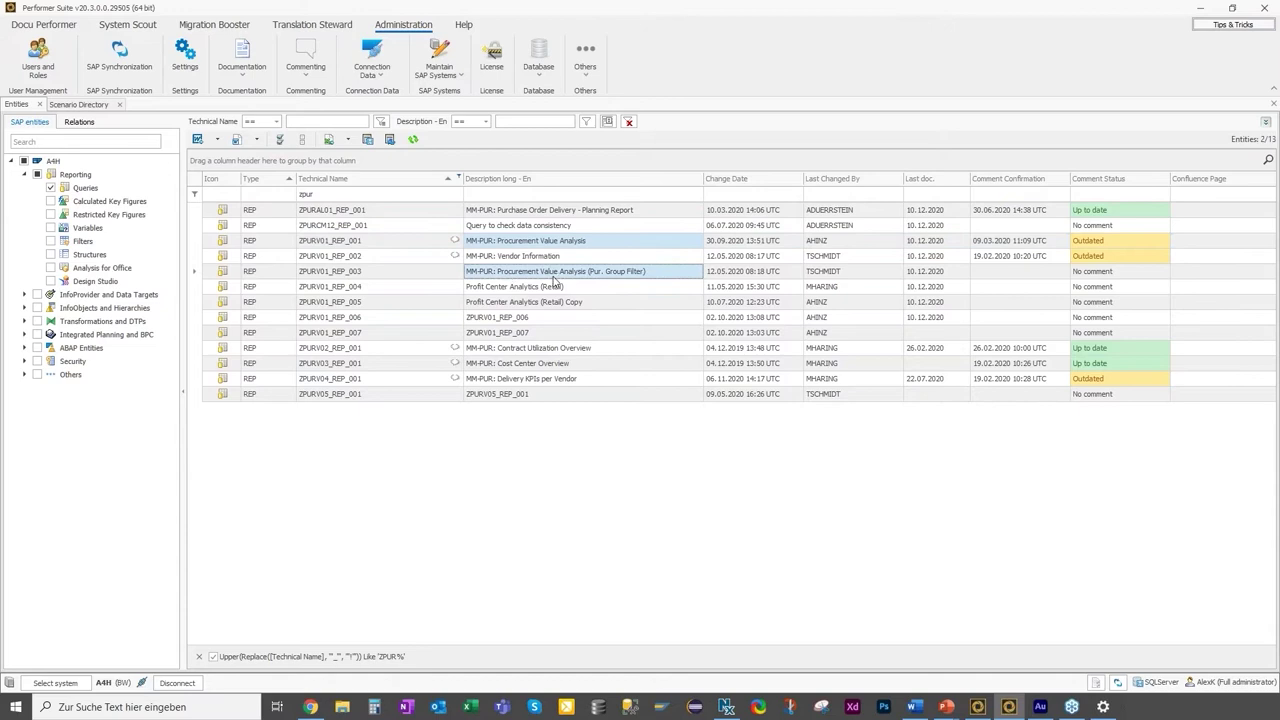
{"action": "right_click", "coordinate": [554, 277]}
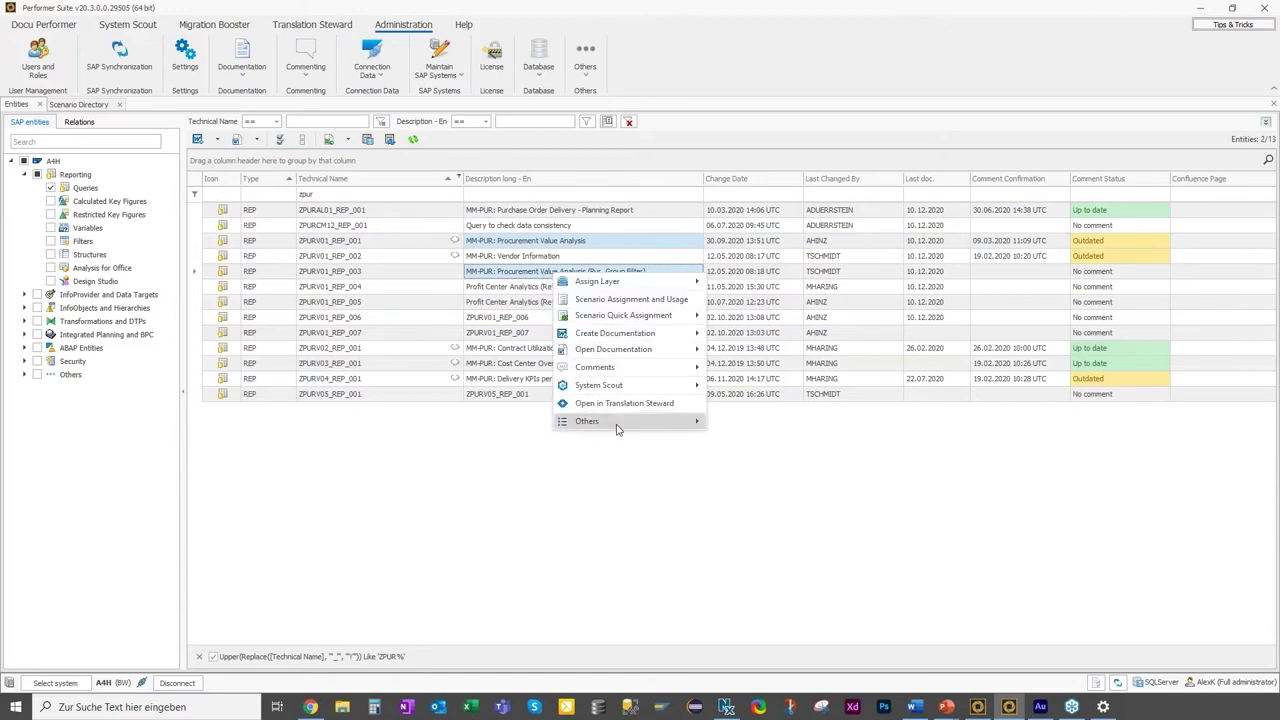
{"action": "mouse_move", "coordinate": [617, 428]}
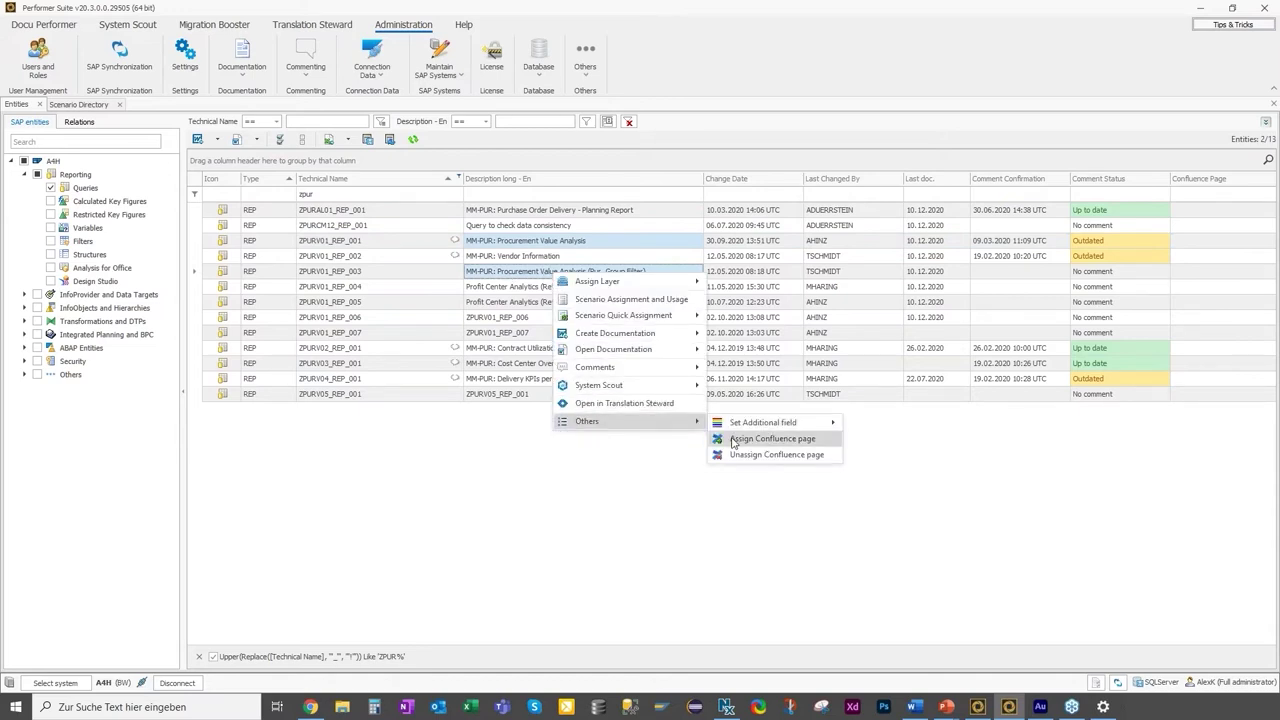
{"action": "left_click", "coordinate": [733, 442]}
{"action": "left_click", "coordinate": [610, 412]}
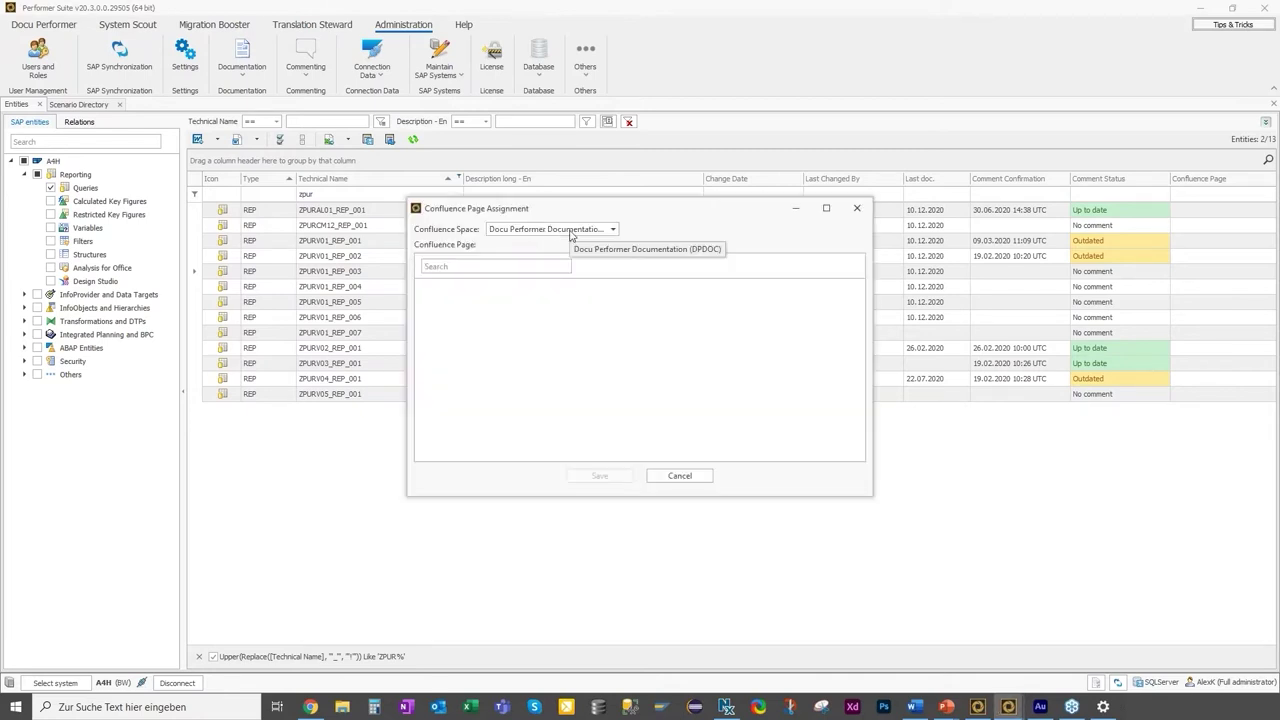
Assign both queries to the page "Query Documentation - Procurement Value Analysis" under Demo 203 in the Docu Performer Documentation (DPDOC) space.
{"action": "left_click", "coordinate": [571, 229]}
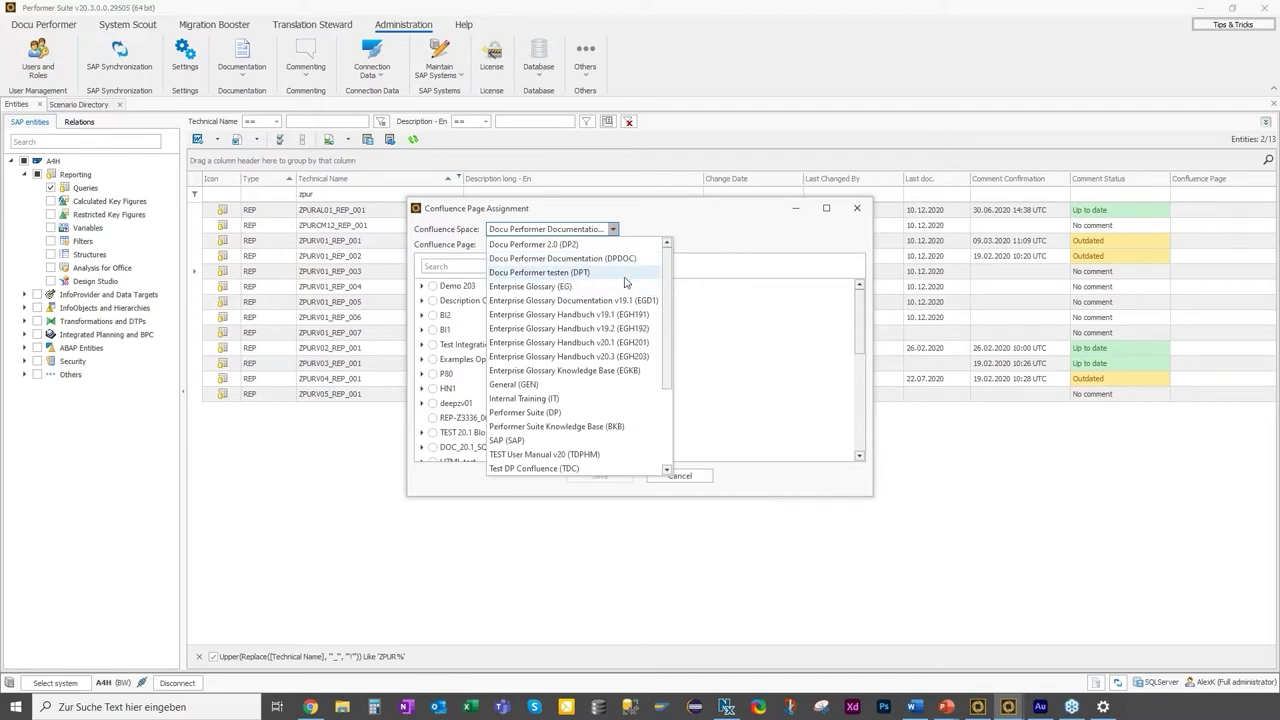
{"action": "left_click", "coordinate": [535, 259]}
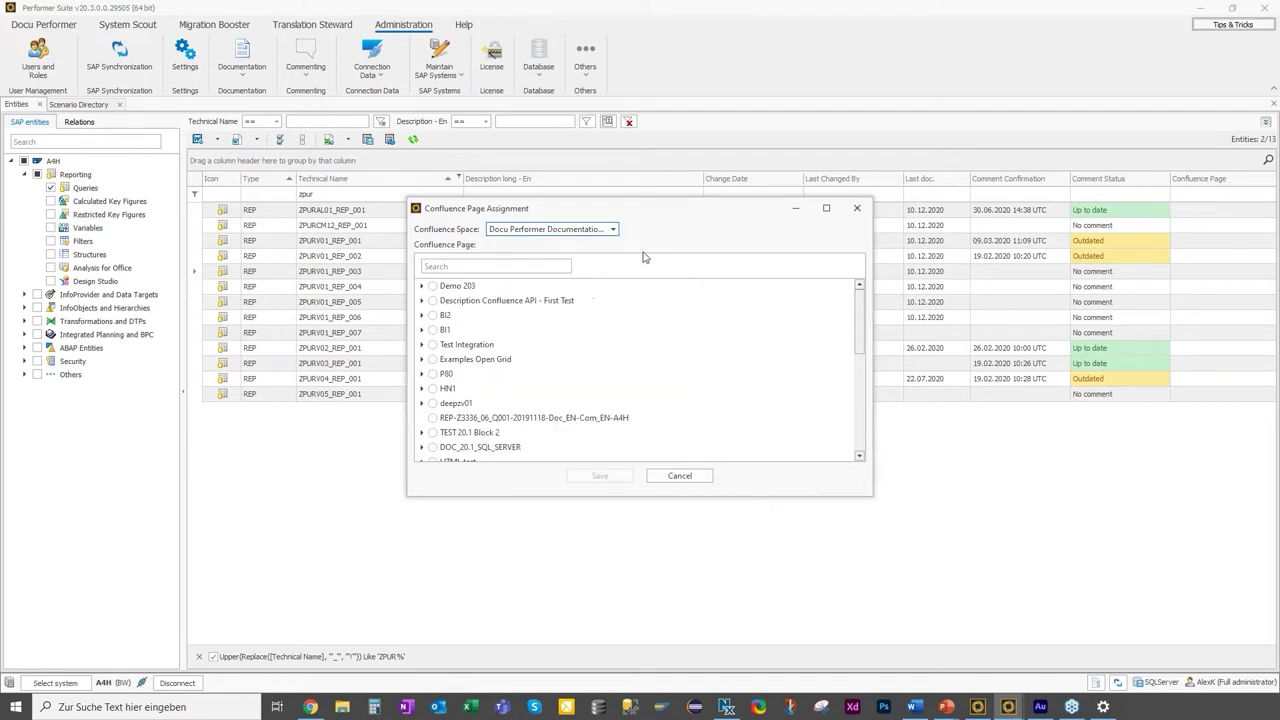
{"action": "left_click", "coordinate": [421, 286]}
{"action": "left_click", "coordinate": [447, 316]}
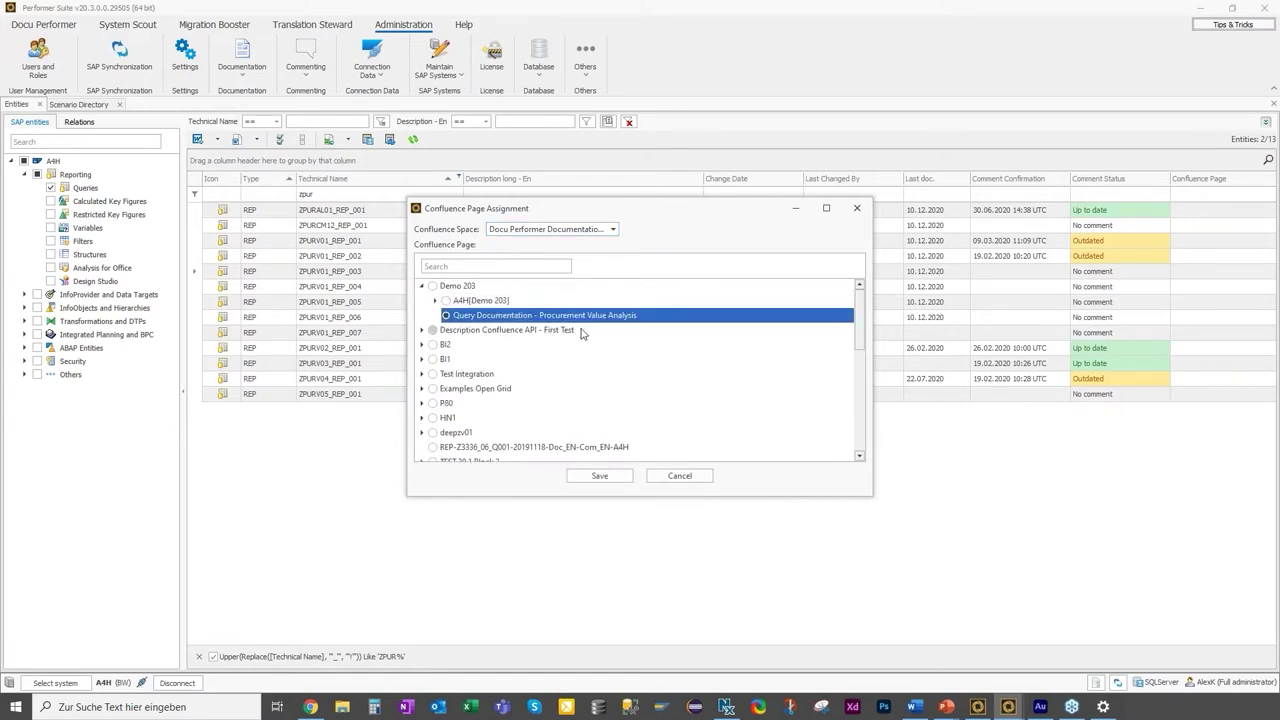
{"action": "left_click", "coordinate": [600, 476]}
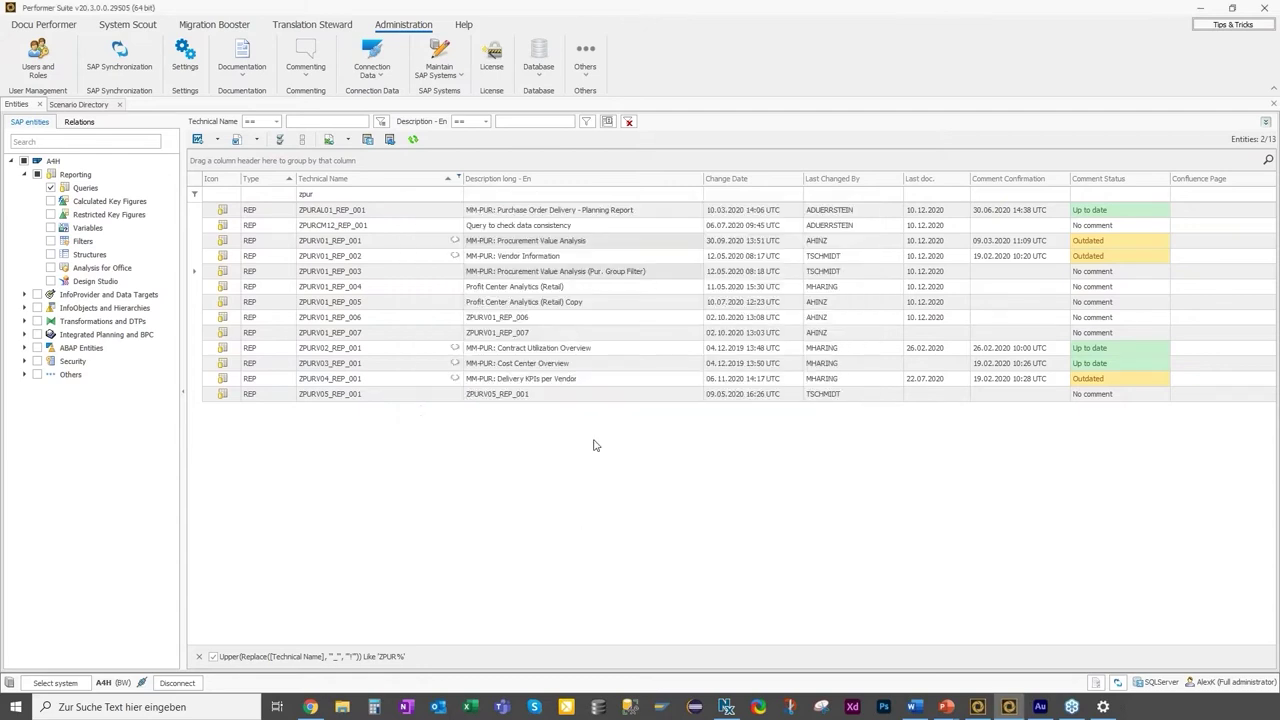
Create the documentation of both selected queries as a docx export to Confluence, connecting with the Confluence server login.
{"action": "right_click", "coordinate": [600, 243]}
{"action": "mouse_move", "coordinate": [690, 299]}
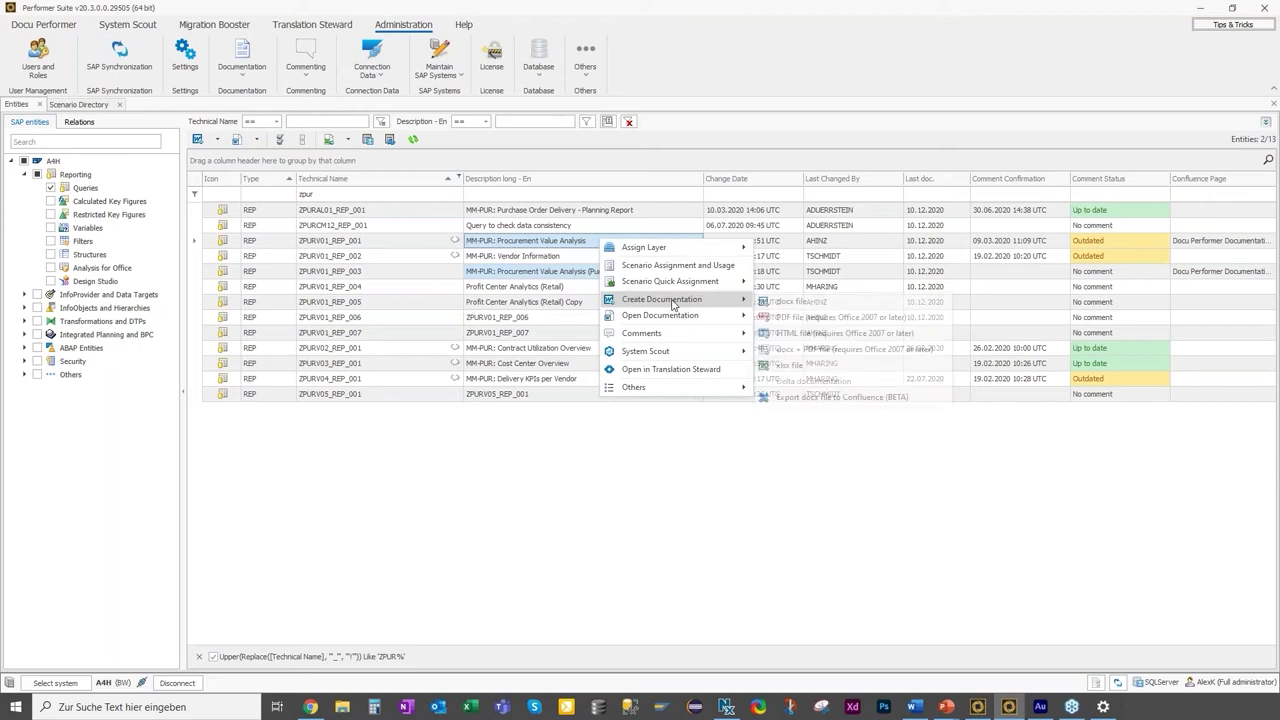
{"action": "left_click", "coordinate": [817, 397]}
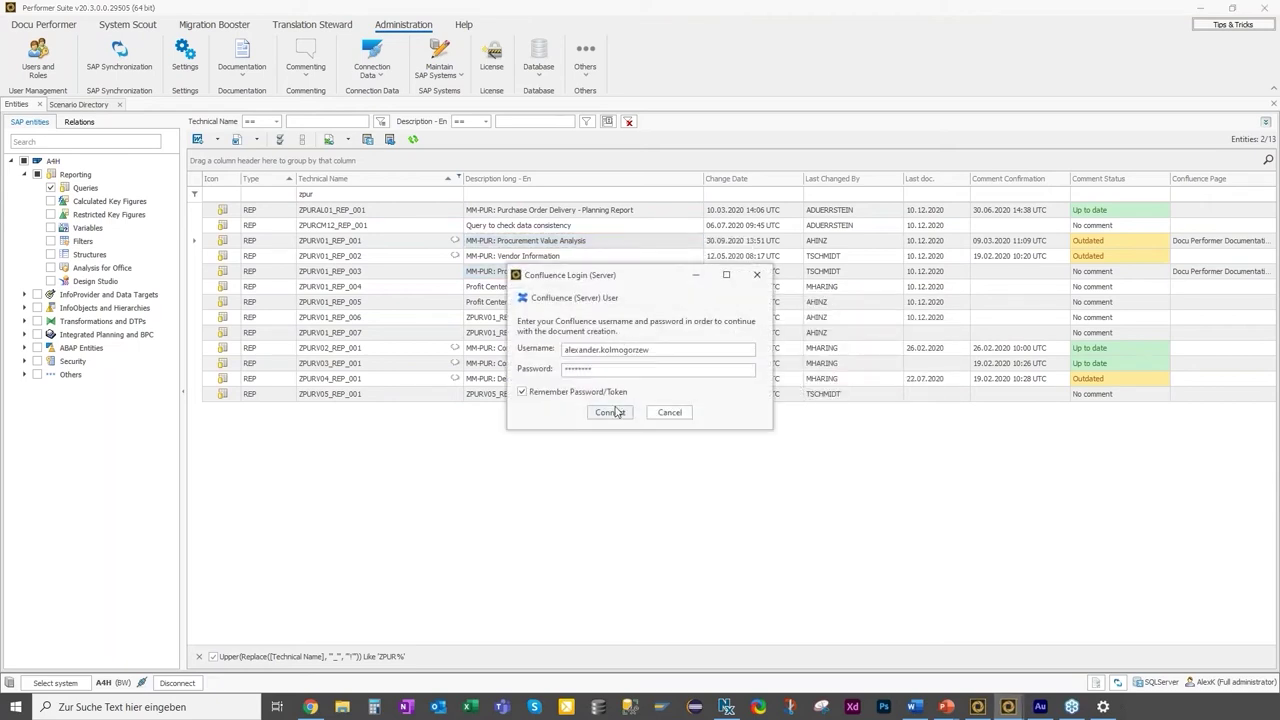
{"action": "left_click", "coordinate": [597, 413]}
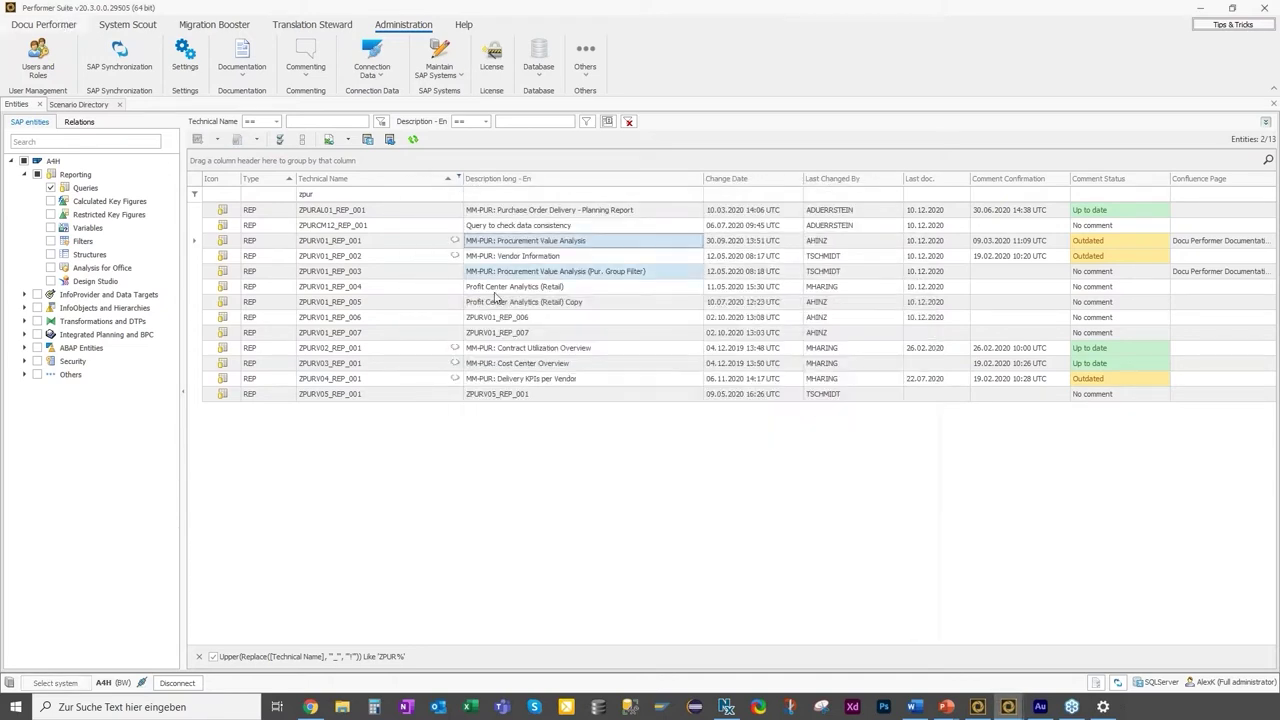
Bring up the Document Generation Window and follow the progress of the two Confluence exports.
{"action": "left_click", "coordinate": [65, 24]}
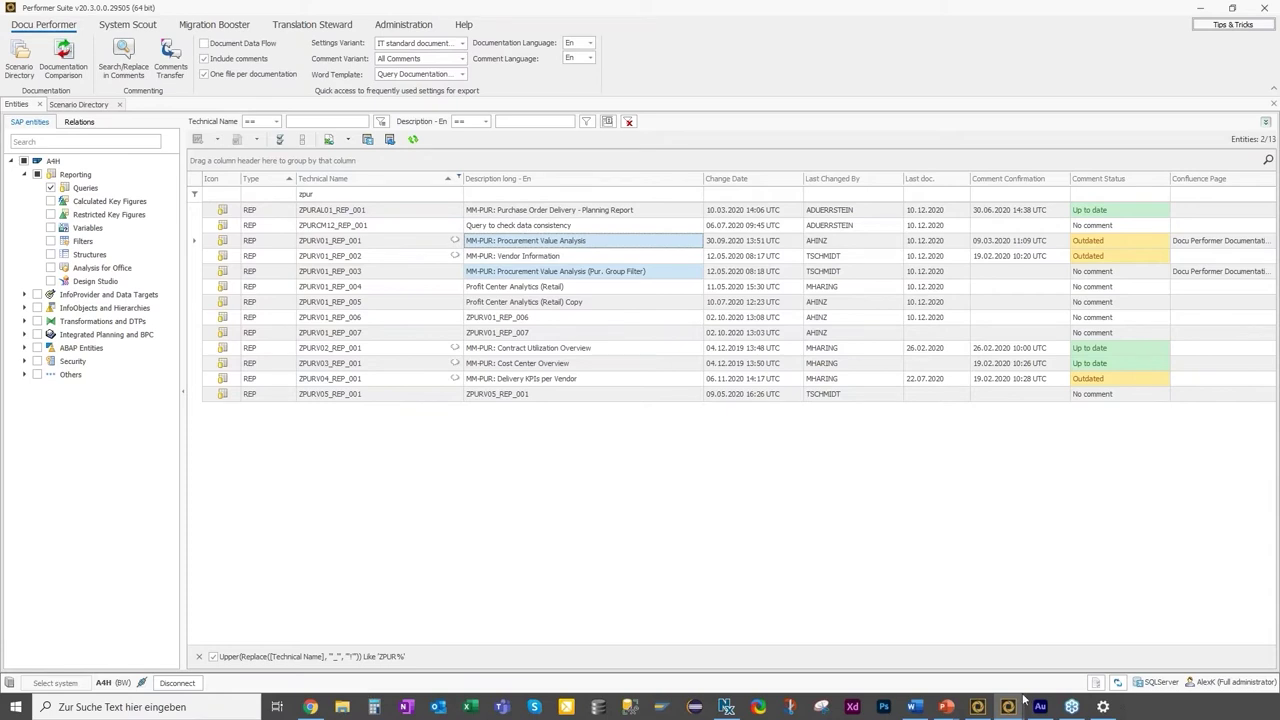
{"action": "mouse_move", "coordinate": [1010, 706]}
{"action": "left_click", "coordinate": [1046, 652]}
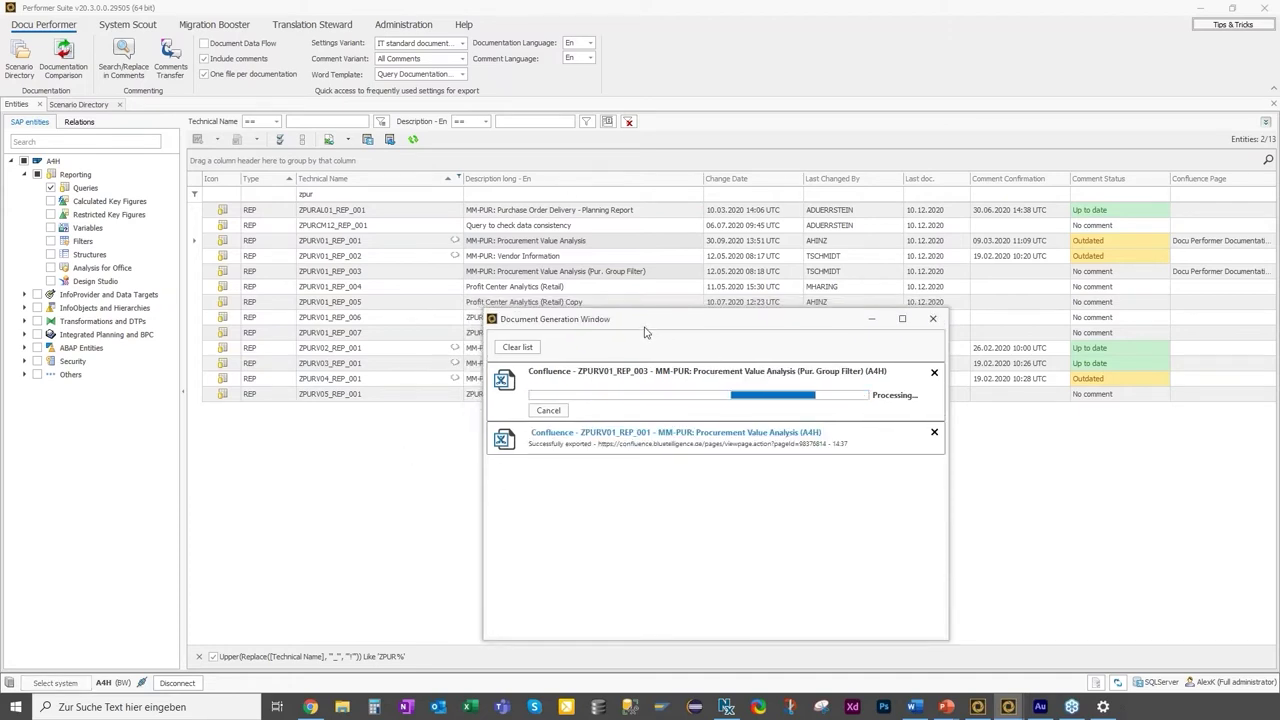
{"action": "left_click_drag", "start_coordinate": [649, 331], "coordinate": [651, 336]}
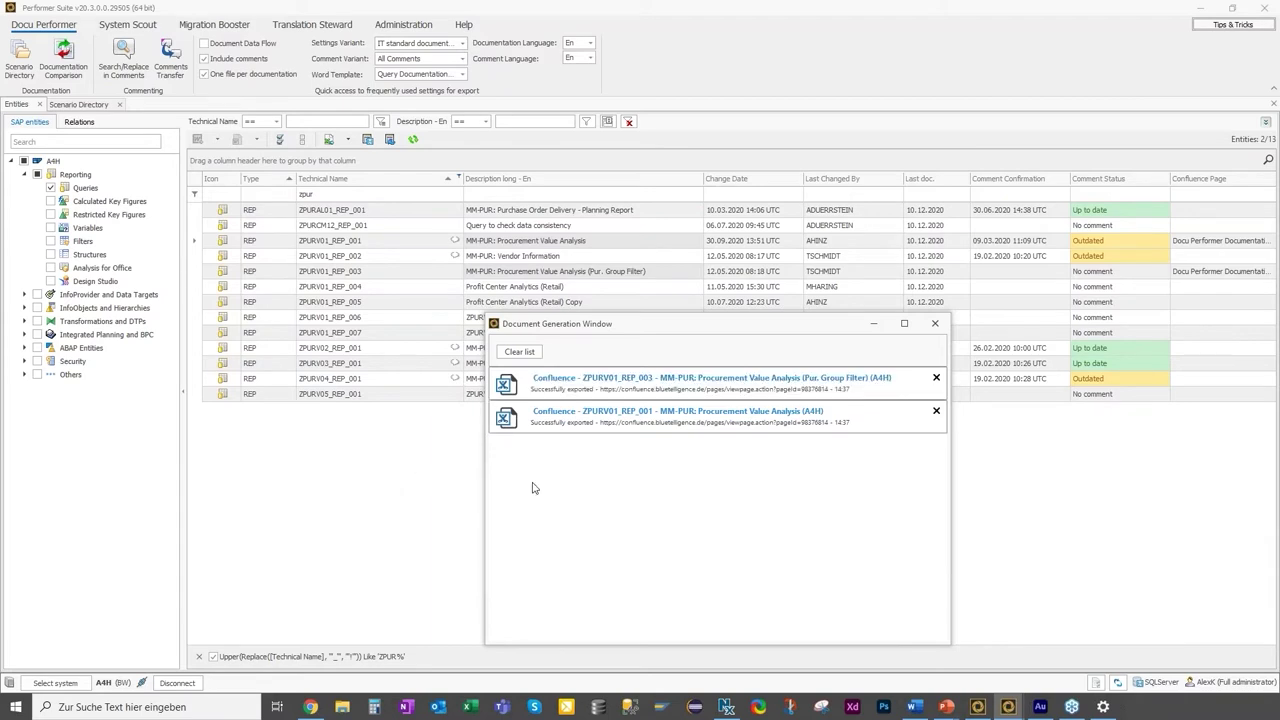
Open the exported ZPURV01_REP_003 page in Confluence, read through it and expand A4H[Demo 203] down to its queries in the page tree.
{"action": "left_click", "coordinate": [562, 382]}
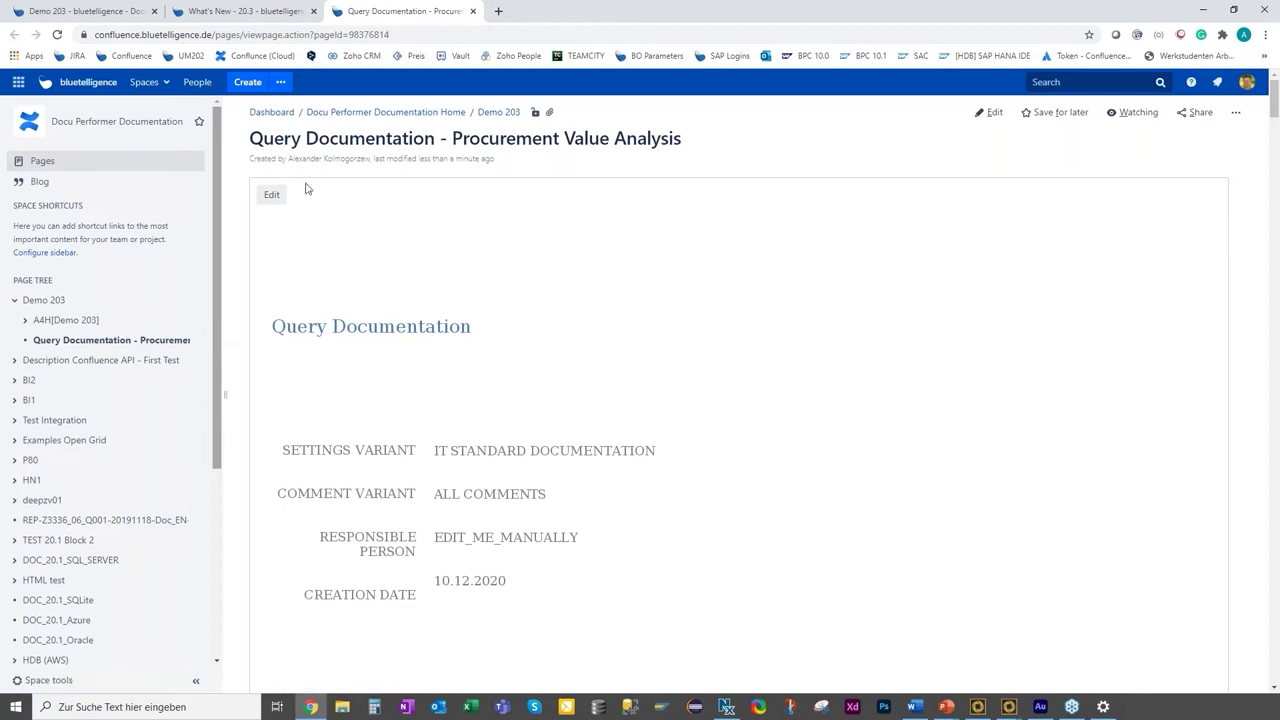
{"action": "scroll", "coordinate": [608, 390], "scroll_direction": "down", "scroll_amount": 5}
{"action": "scroll", "coordinate": [607, 390], "scroll_direction": "down", "scroll_amount": 3}
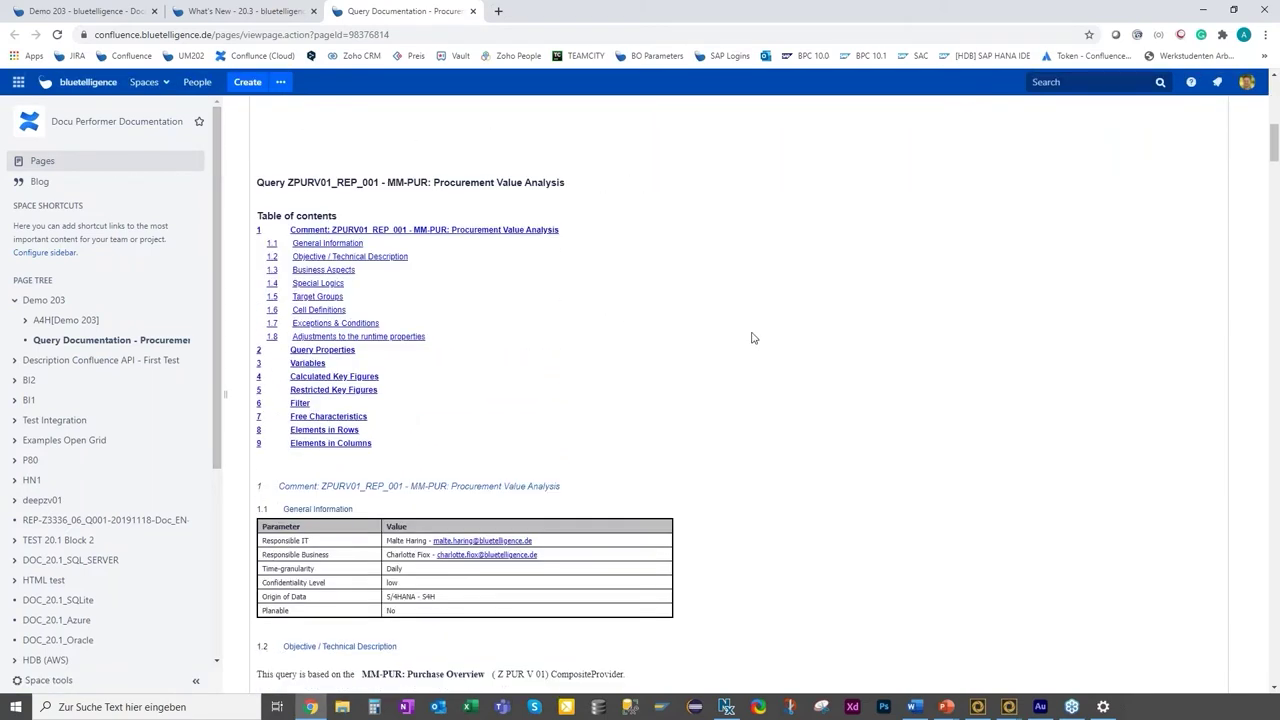
{"action": "scroll", "coordinate": [755, 338], "scroll_direction": "down", "scroll_amount": 5}
{"action": "scroll", "coordinate": [352, 479], "scroll_direction": "down", "scroll_amount": 10}
{"action": "scroll", "coordinate": [623, 394], "scroll_direction": "down", "scroll_amount": 15}
{"action": "scroll", "coordinate": [787, 412], "scroll_direction": "down", "scroll_amount": 15}
{"action": "scroll", "coordinate": [1278, 394], "scroll_direction": "up", "scroll_amount": 20}
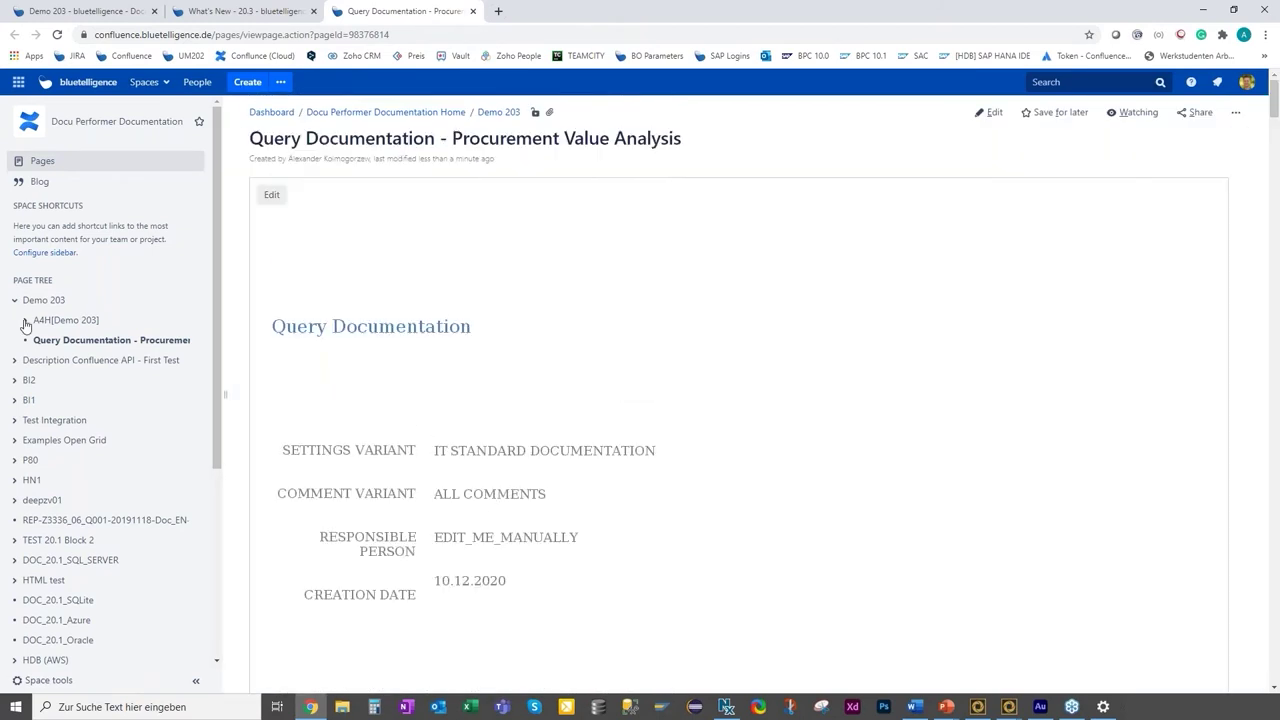
{"action": "left_click", "coordinate": [25, 321]}
{"action": "left_click", "coordinate": [36, 341]}
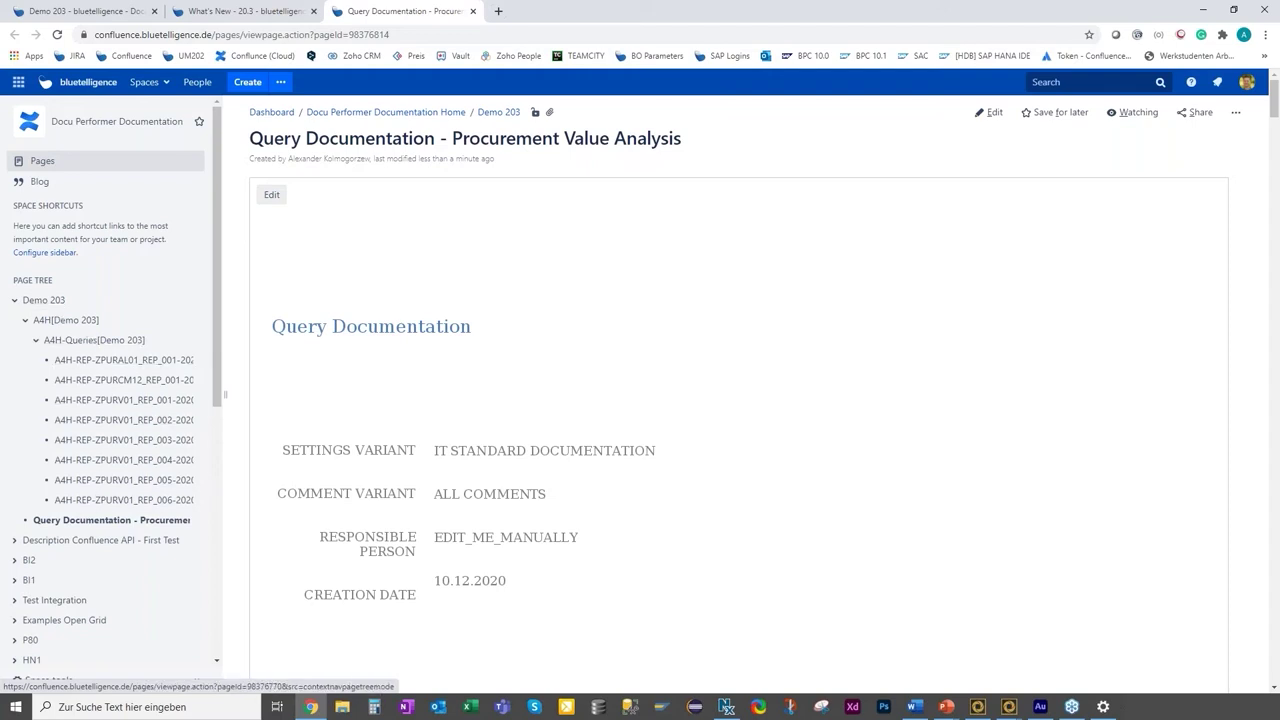
Return to Performer Suite and check the available actions for scenario SHOWCASE_PROCUREMENT_DATA_MODEL in the Scenario Directory.
{"action": "key", "text": "alt+Tab"}
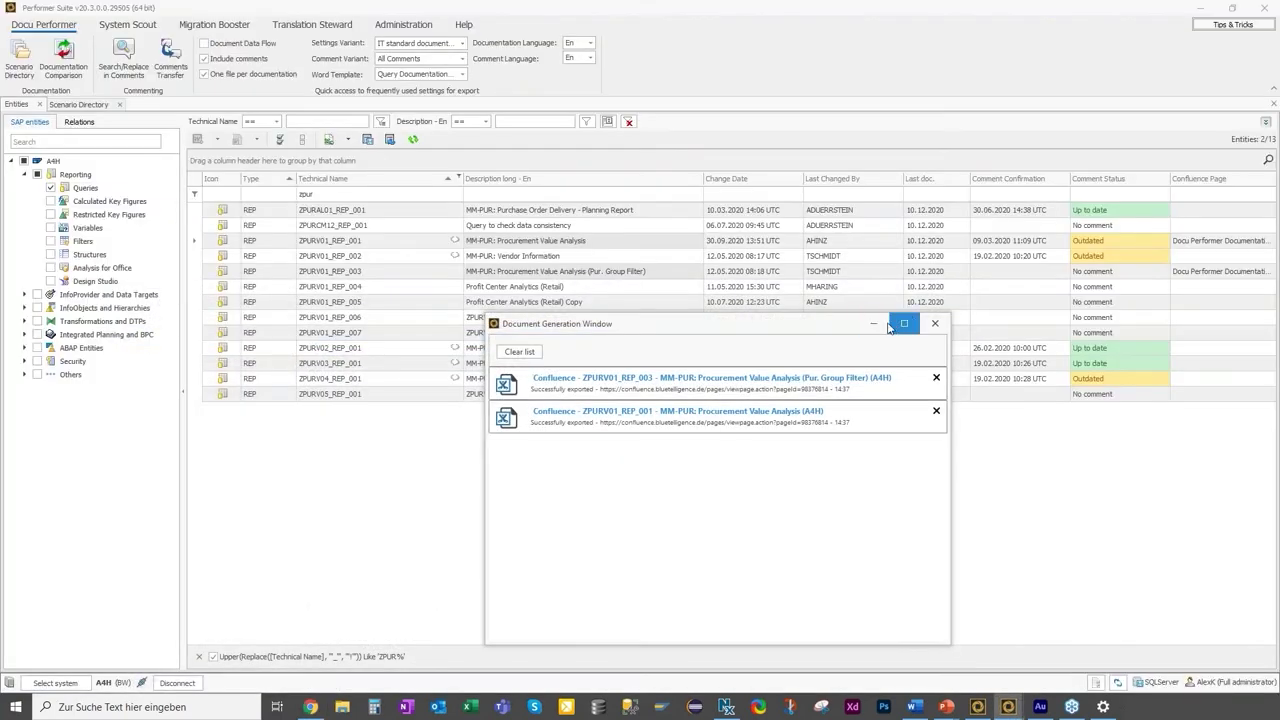
{"action": "left_click", "coordinate": [912, 324]}
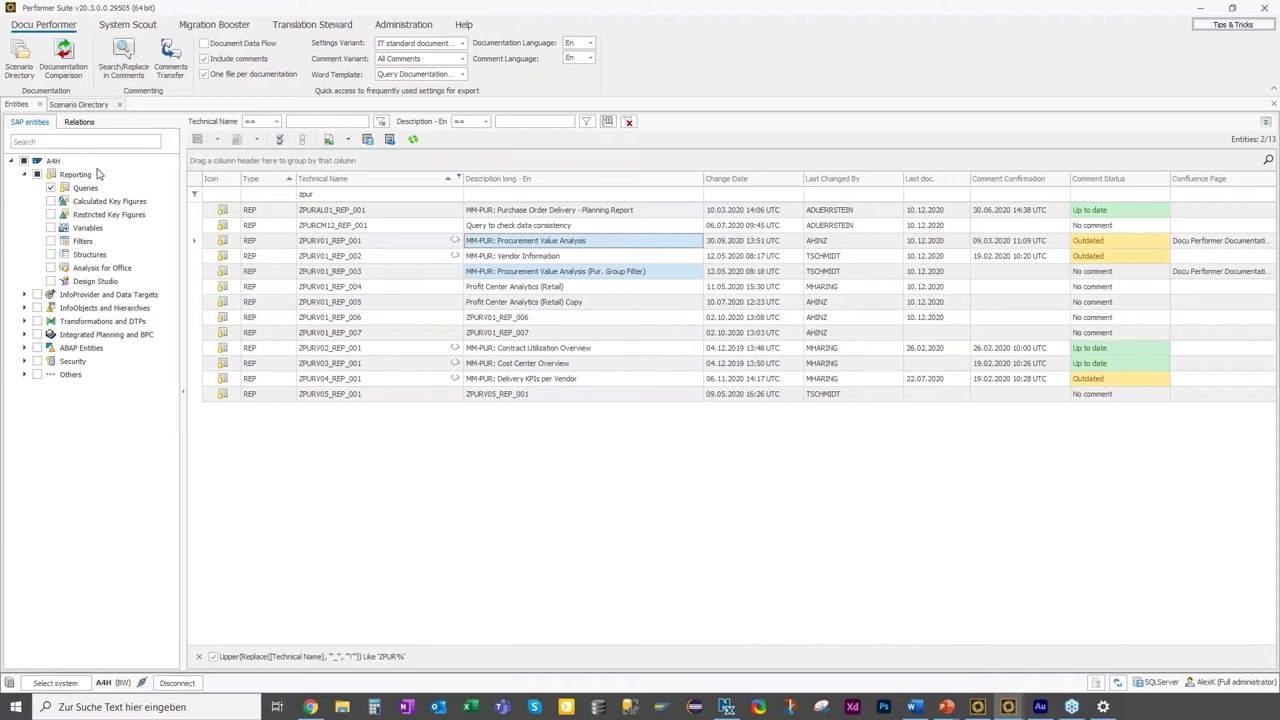
{"action": "left_click", "coordinate": [64, 105]}
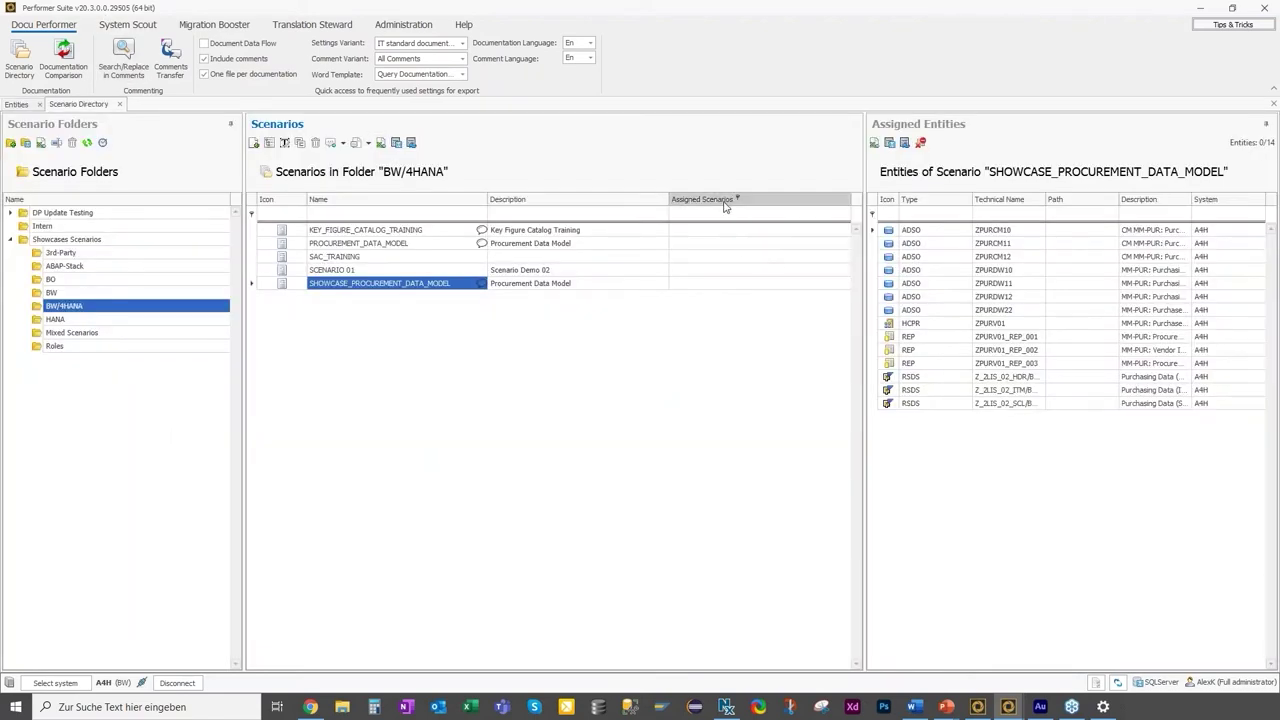
{"action": "right_click", "coordinate": [451, 284]}
{"action": "mouse_move", "coordinate": [501, 369]}
{"action": "left_click", "coordinate": [393, 394]}
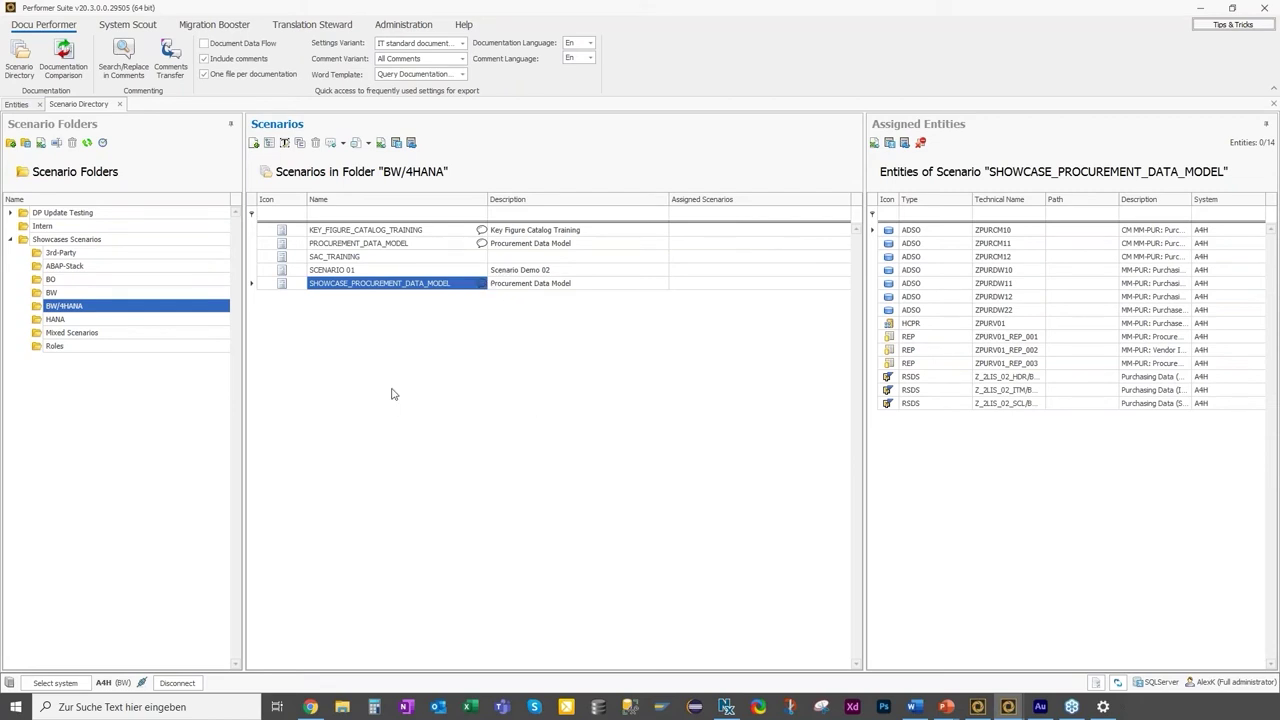
Examine the scheduled scenarios and the Confluence page assignment options of the first one, and close the list without changes.
{"action": "left_click", "coordinate": [102, 144]}
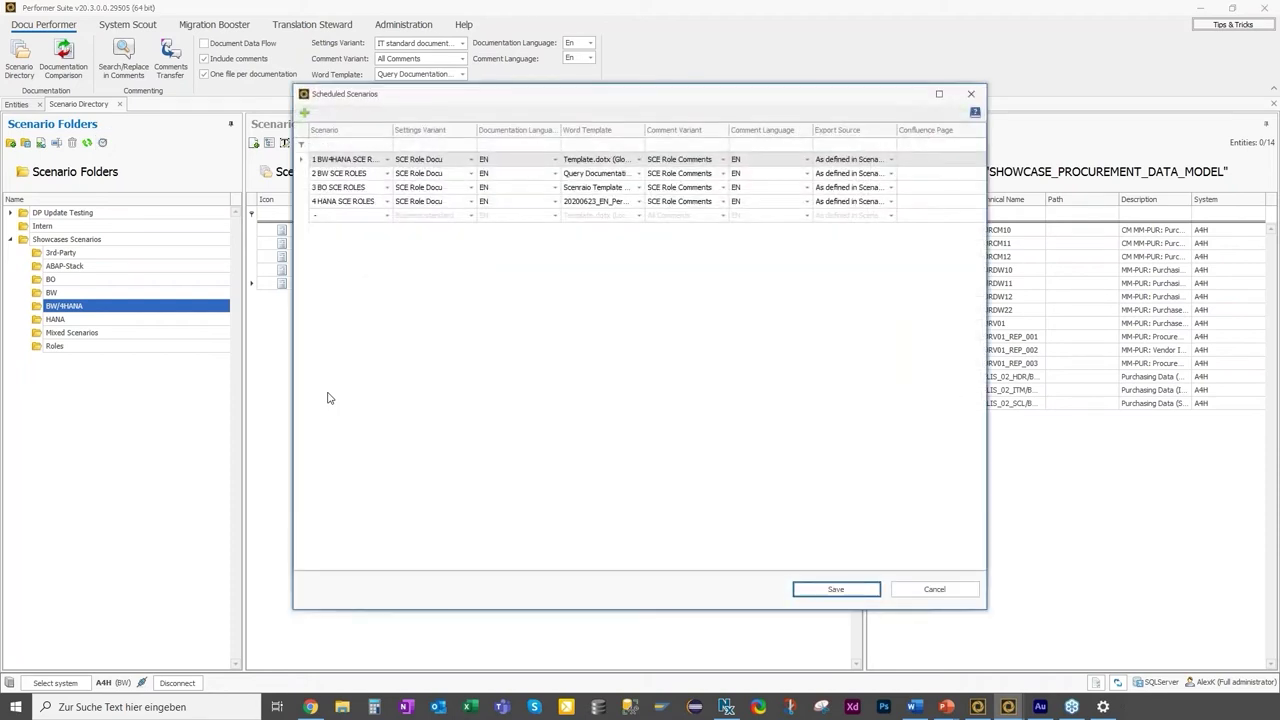
{"action": "right_click", "coordinate": [934, 161]}
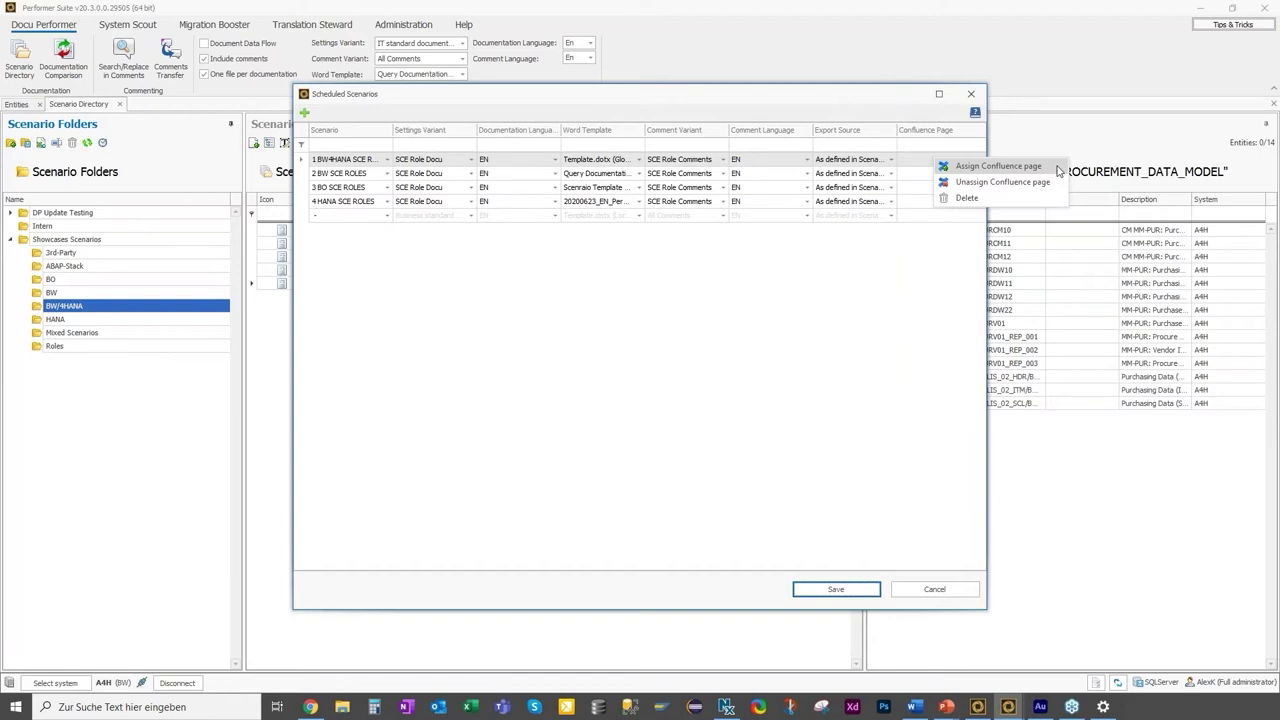
{"action": "left_click", "coordinate": [970, 94]}
{"action": "left_click", "coordinate": [970, 94]}
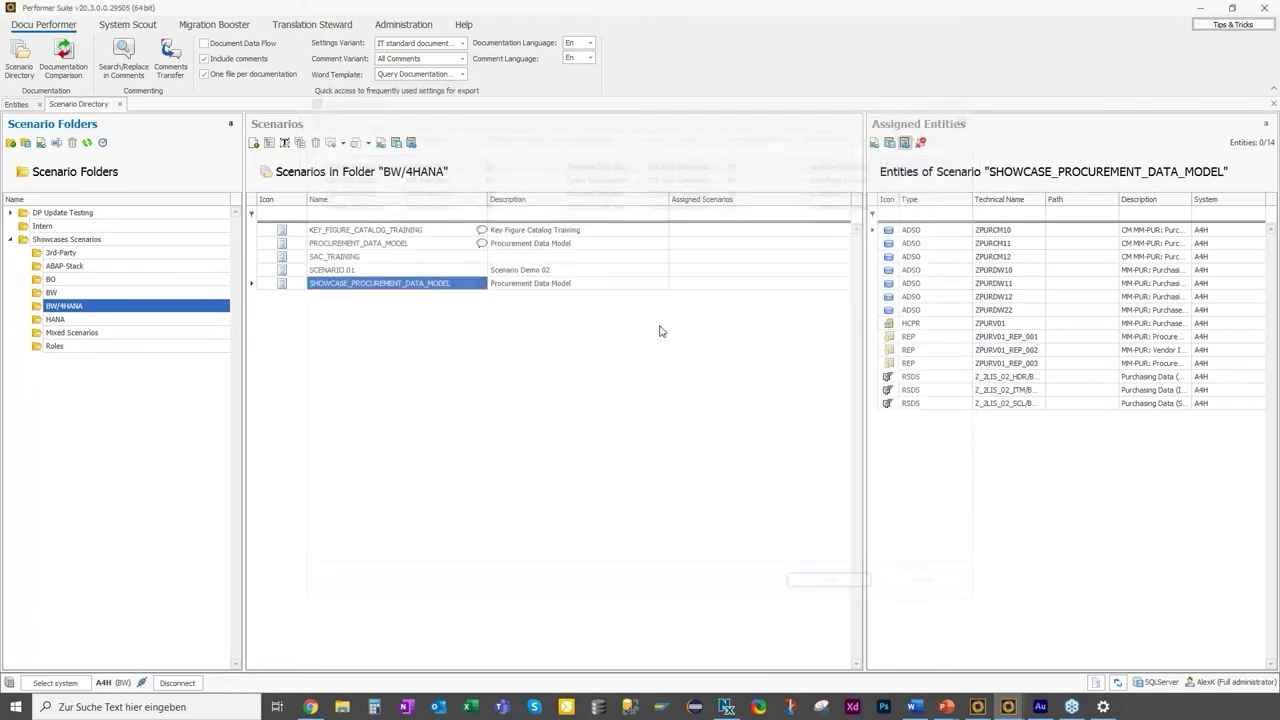
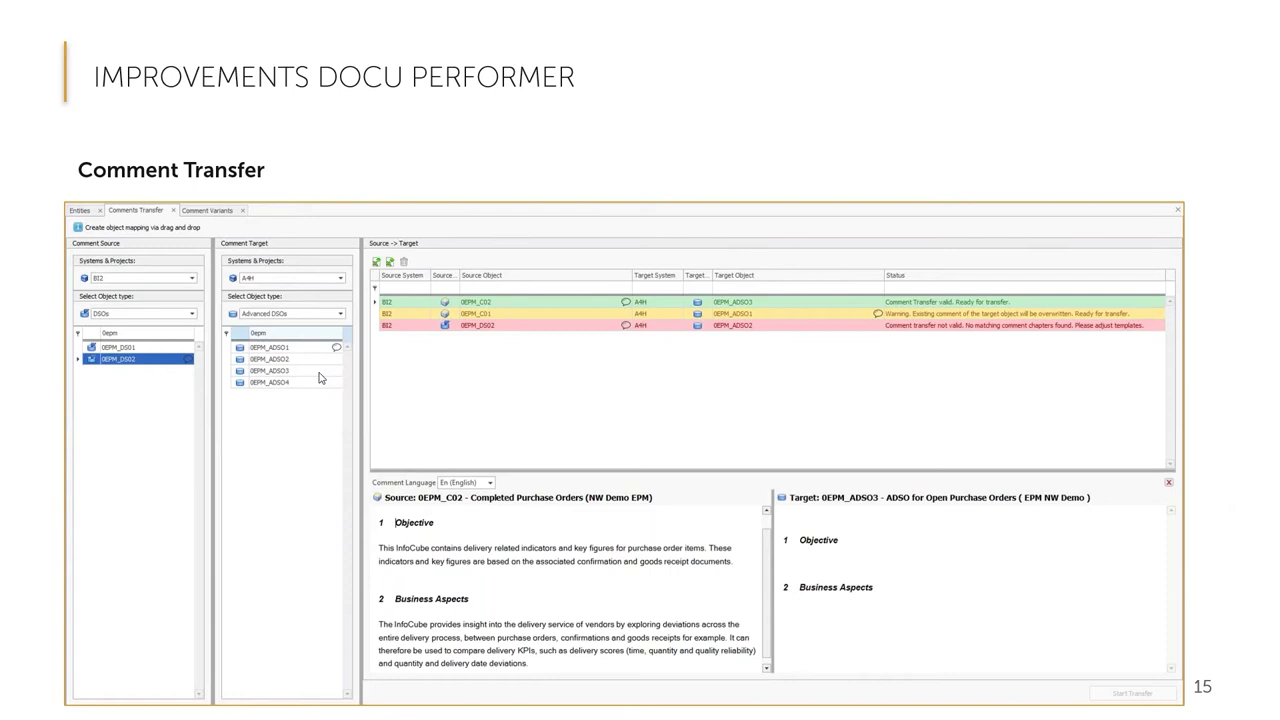
{"action": "left_click", "coordinate": [448, 450]}
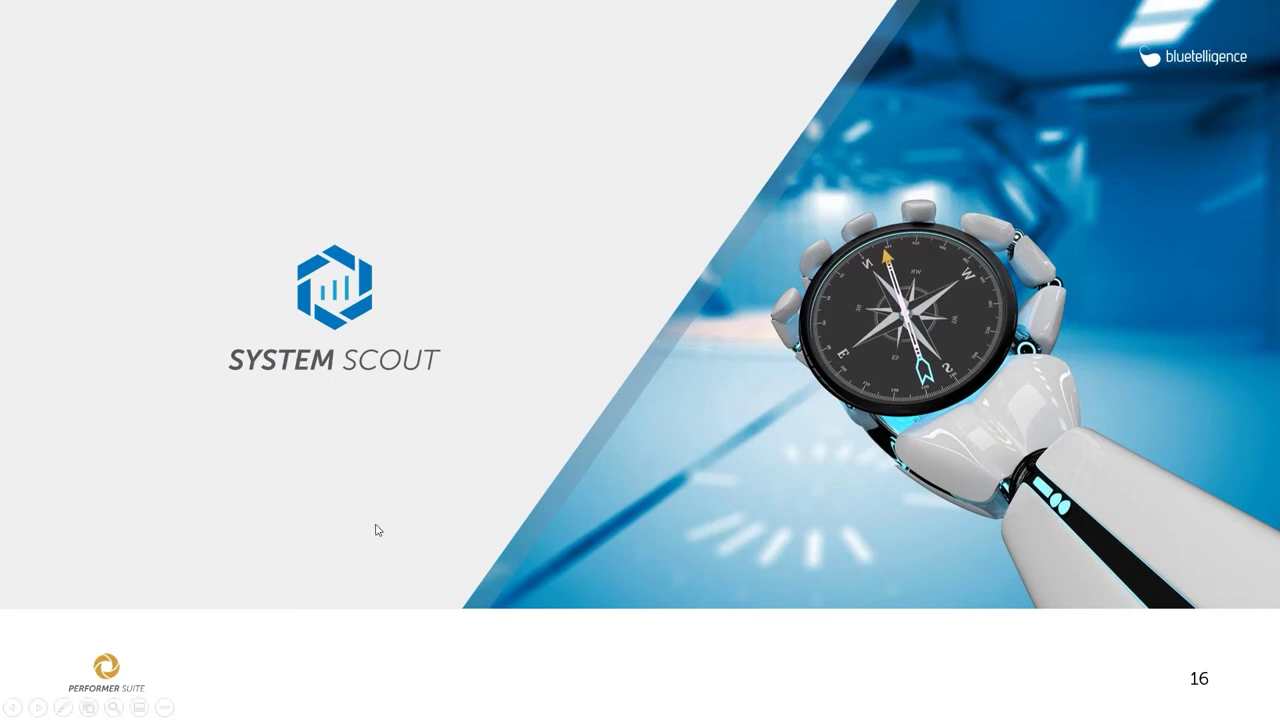
{"action": "key", "text": "Right"}
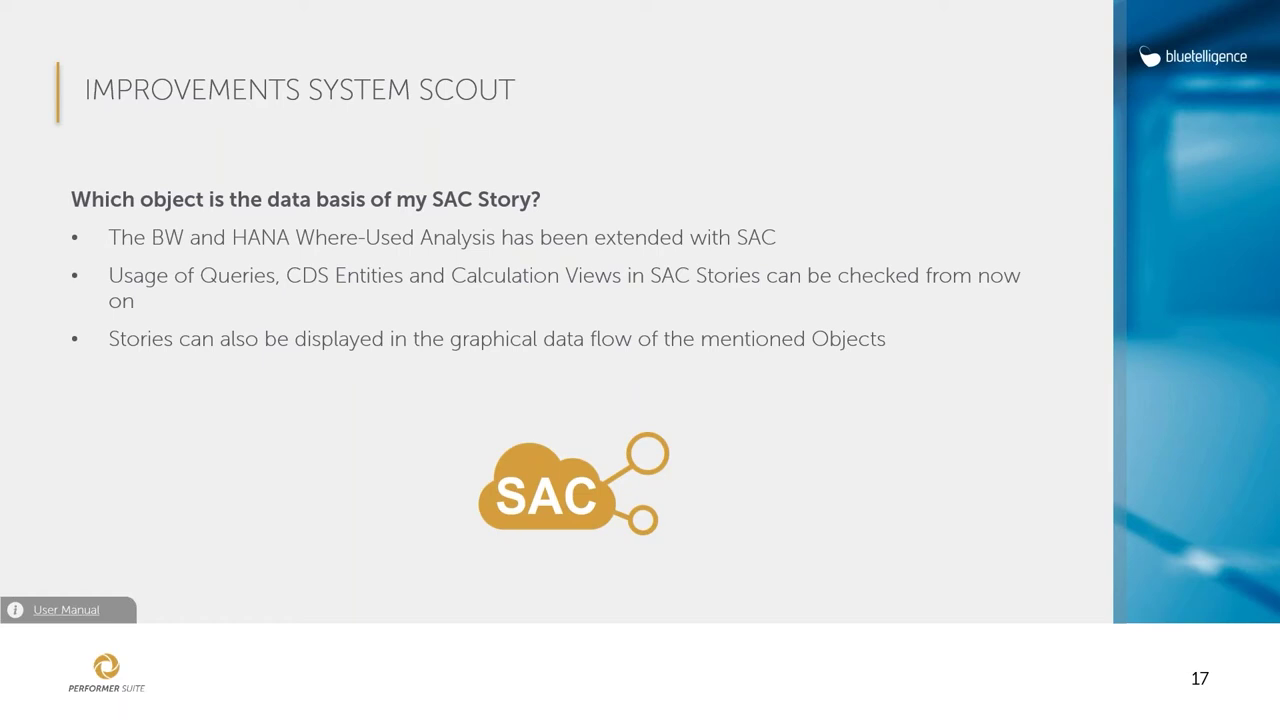
{"action": "left_click", "coordinate": [440, 396]}
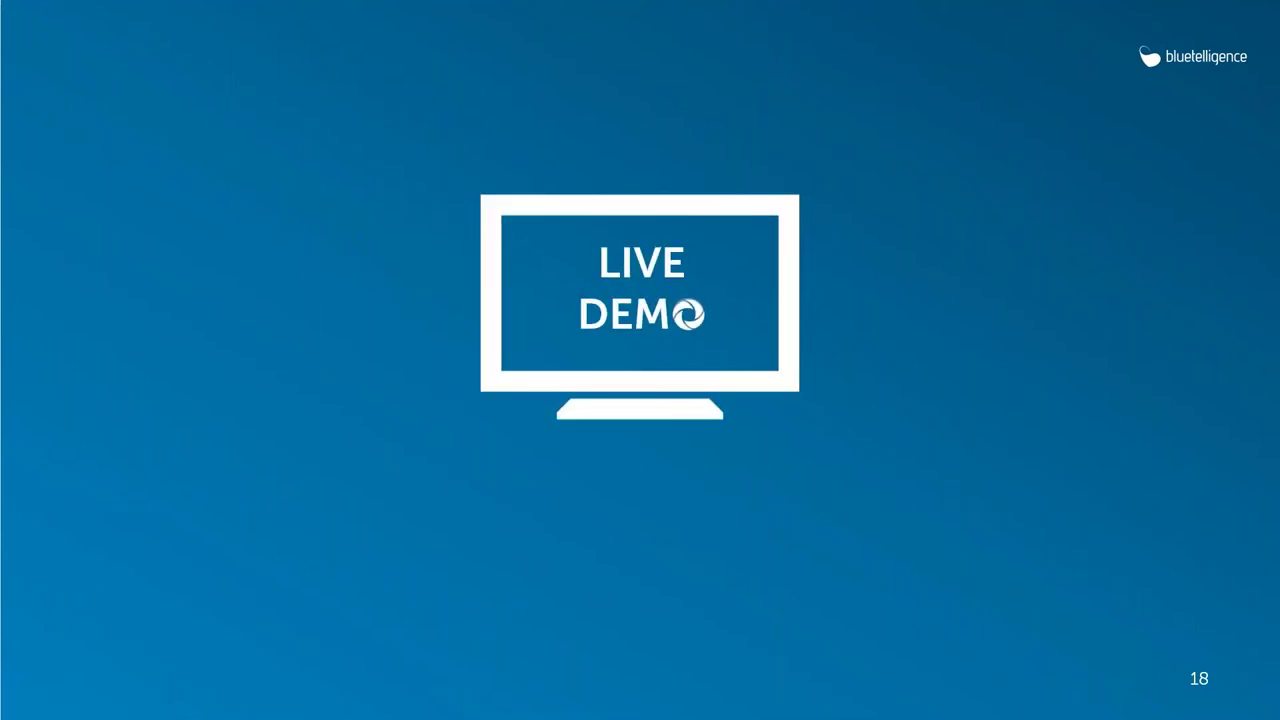
Switch from the slide show to the Performer Suite window connected to system BI2.
{"action": "key", "text": "alt+Tab"}
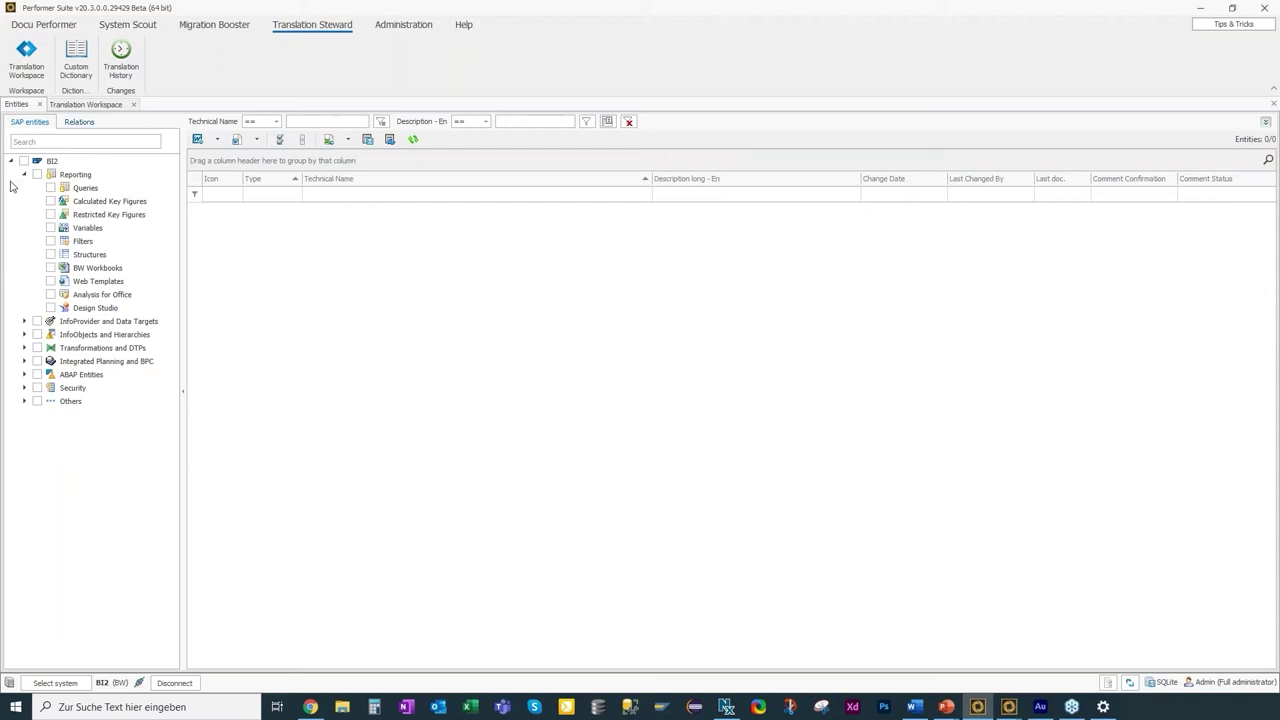
List the BI2 queries and filter them by the technical name VMM_H001_QT017.
{"action": "left_click", "coordinate": [50, 188]}
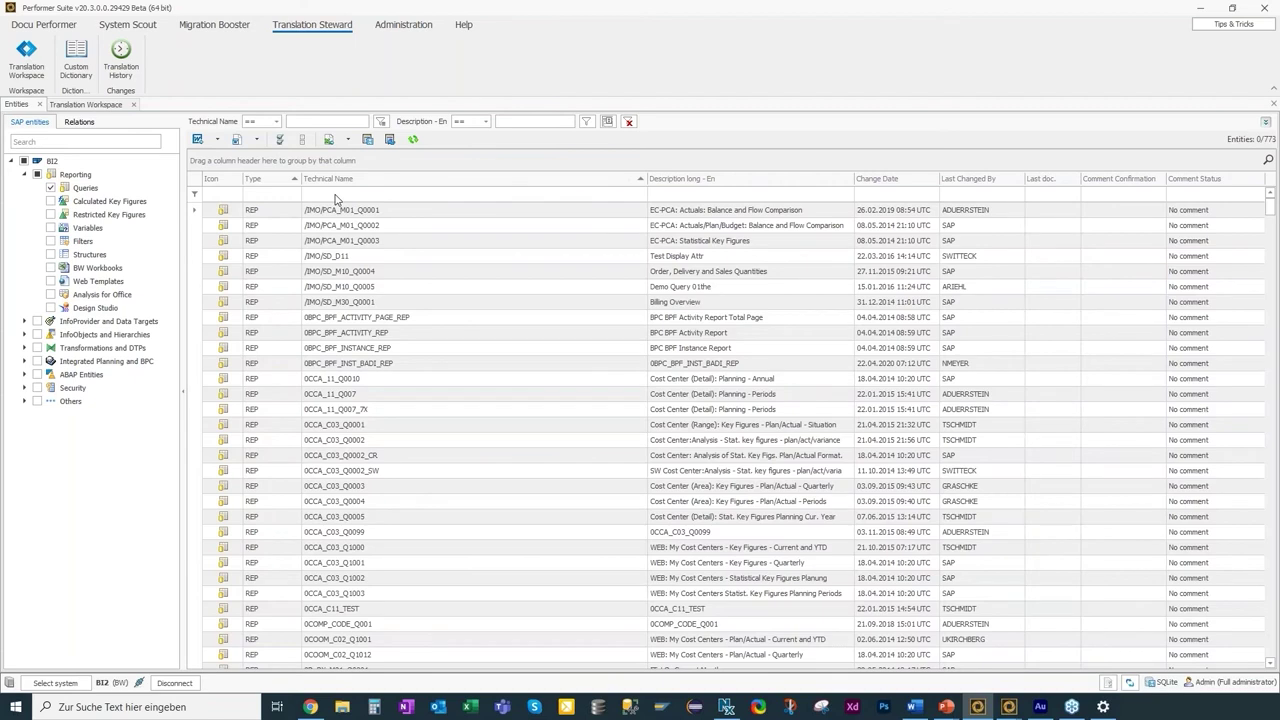
{"action": "left_click", "coordinate": [912, 706]}
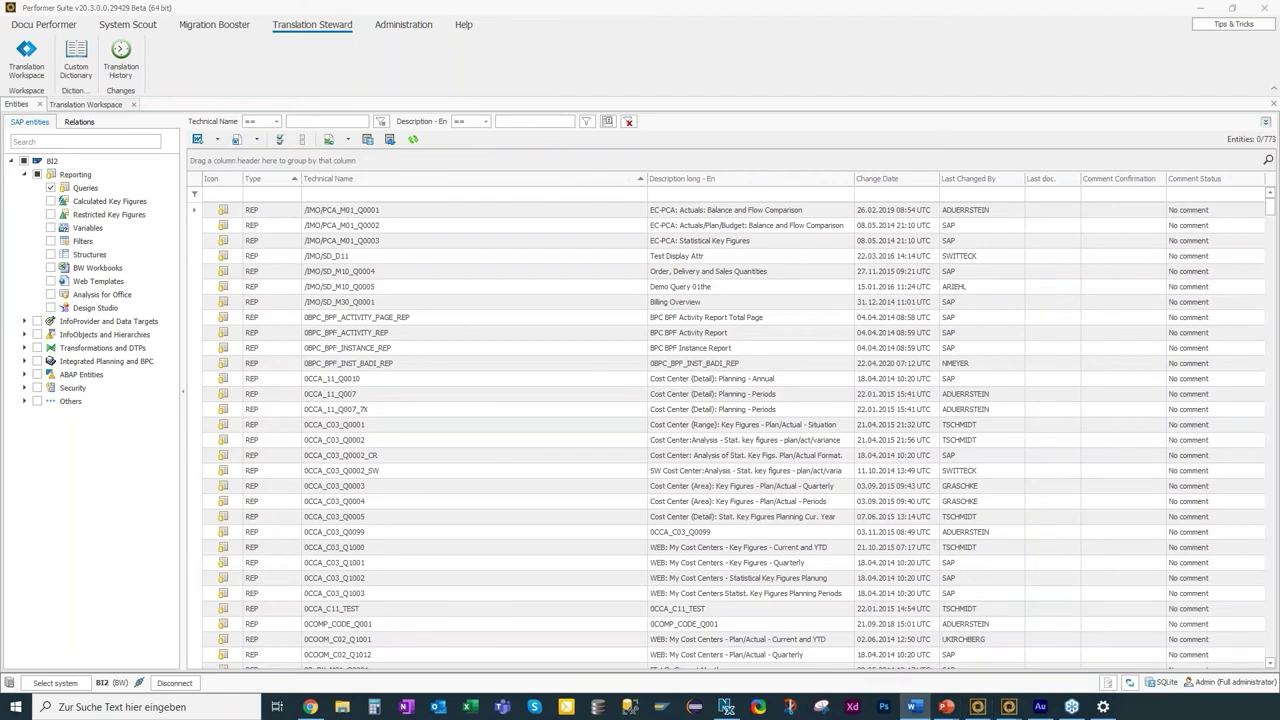
{"action": "left_click", "coordinate": [335, 194]}
{"action": "type", "text": "VMM_H001_QT017"}
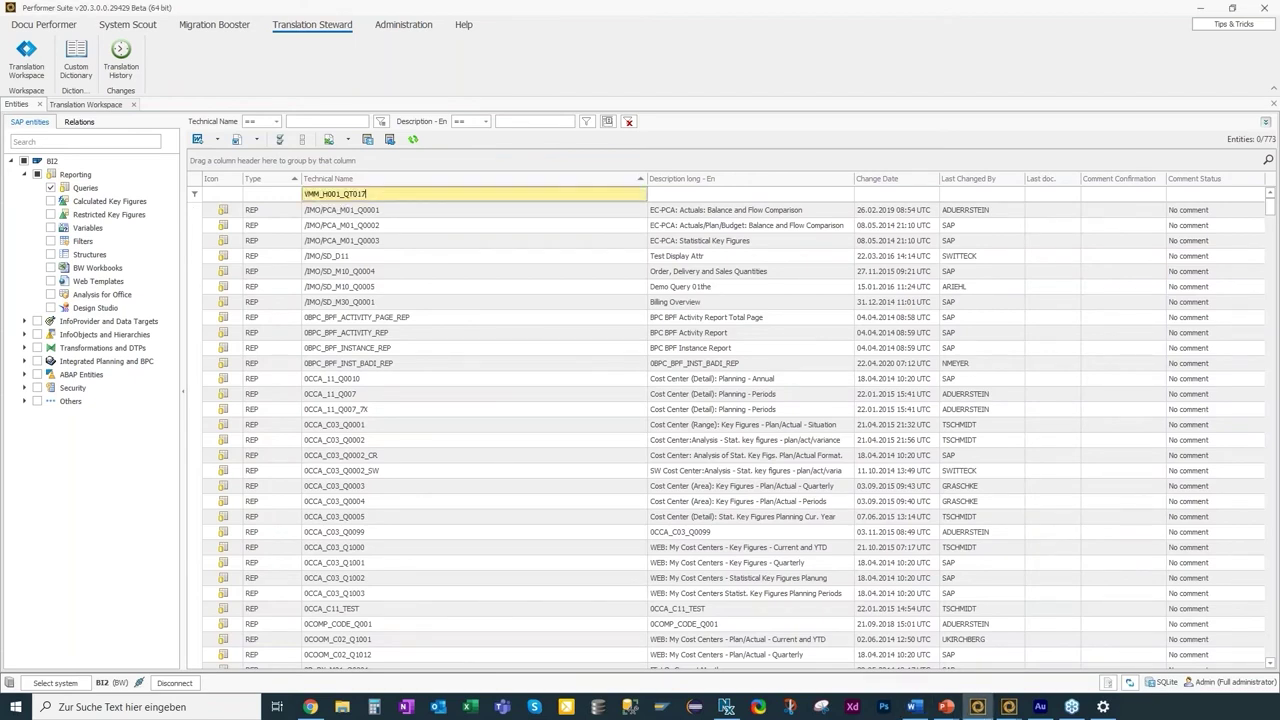
{"action": "left_click", "coordinate": [421, 213]}
Run a System Scout where-used analysis for query VMM_H001_QT017 restricted to usages in SAC entities, and look through the resulting entries.
{"action": "right_click", "coordinate": [418, 212]}
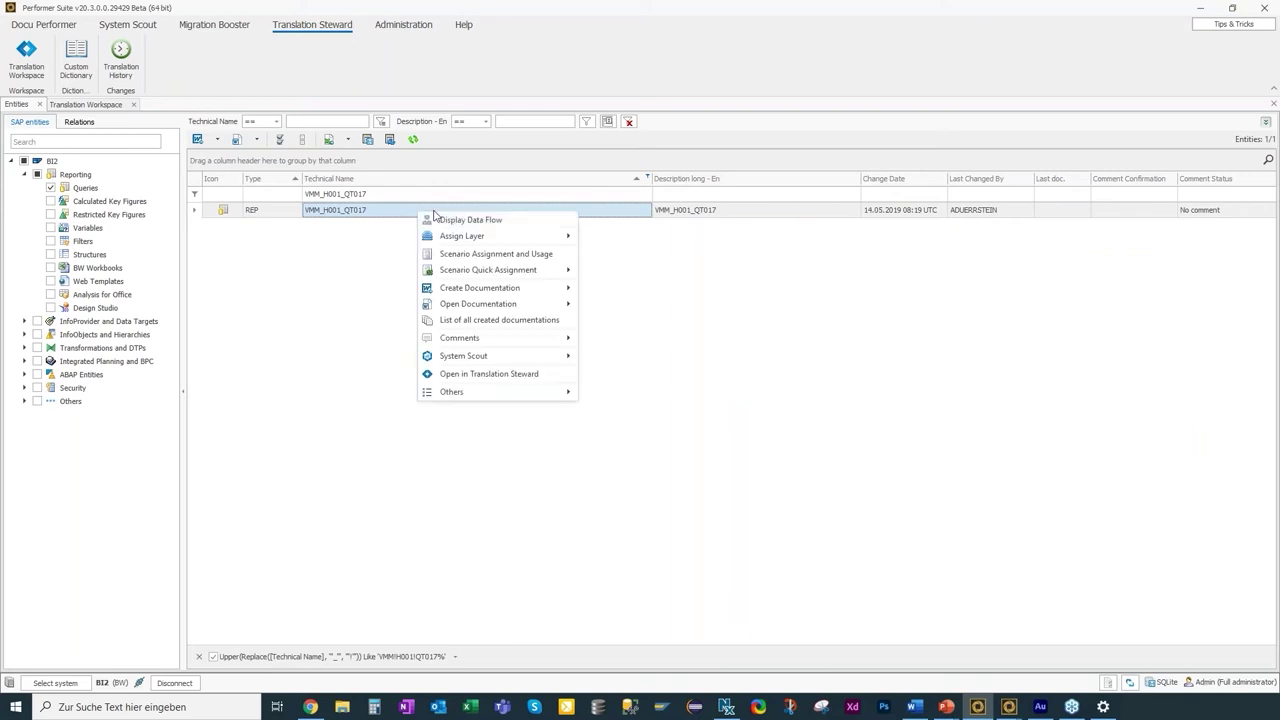
{"action": "mouse_move", "coordinate": [500, 357]}
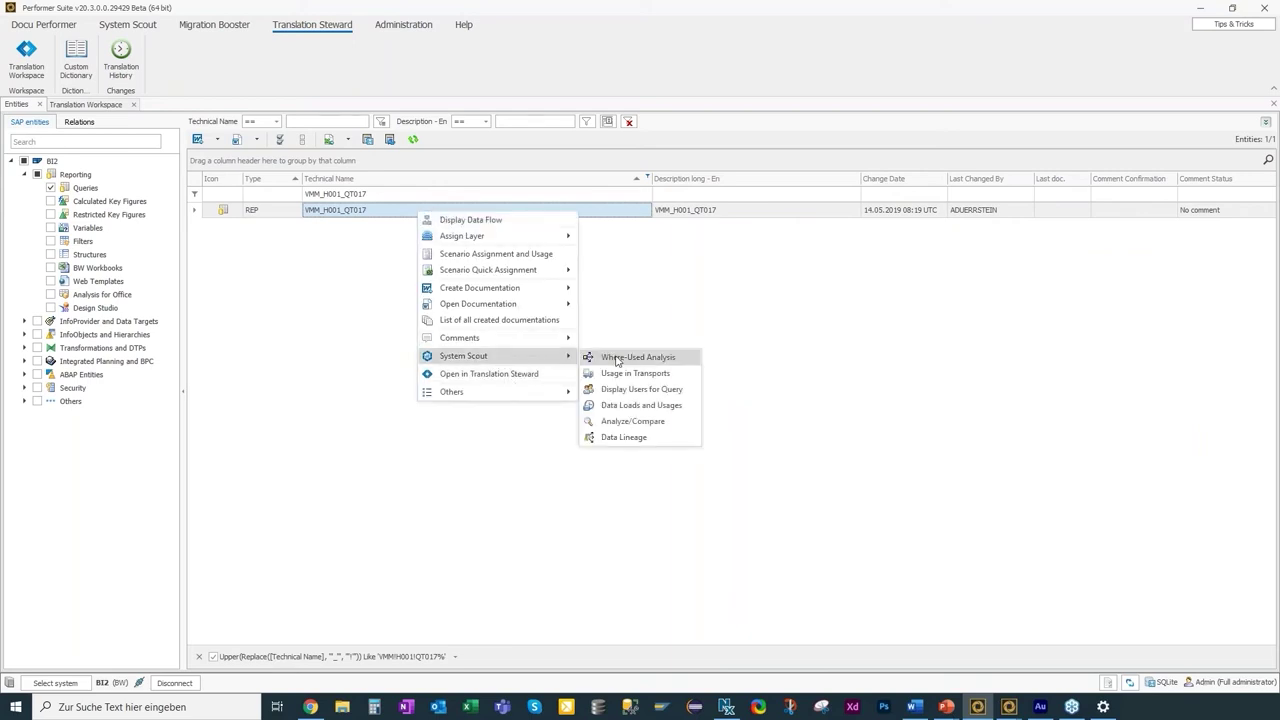
{"action": "left_click", "coordinate": [617, 359]}
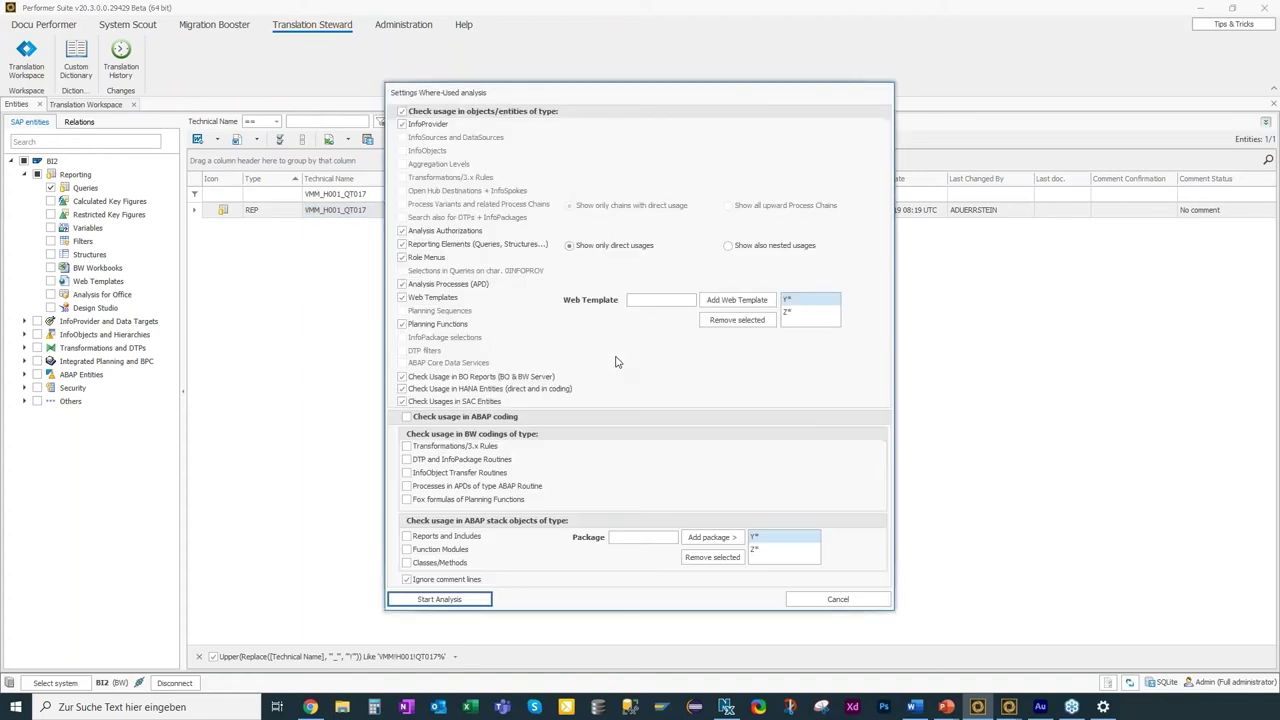
{"action": "left_click", "coordinate": [402, 111]}
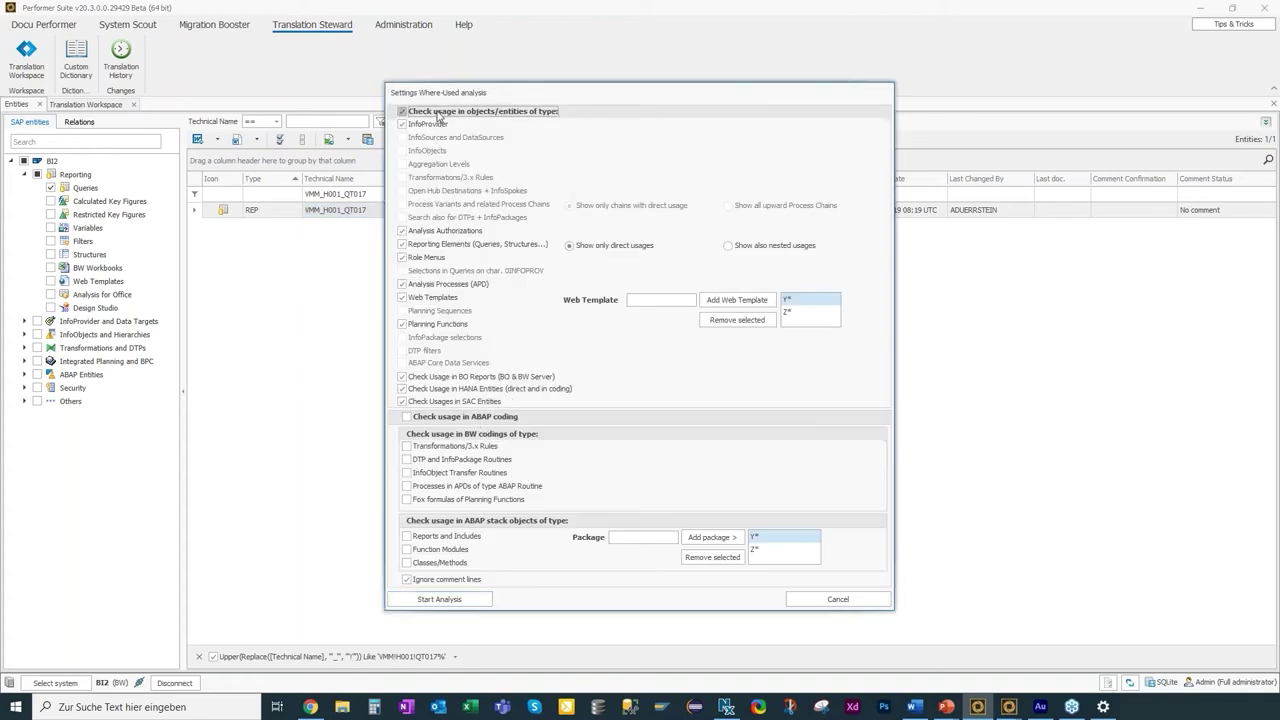
{"action": "left_click", "coordinate": [428, 402]}
{"action": "left_click", "coordinate": [439, 599]}
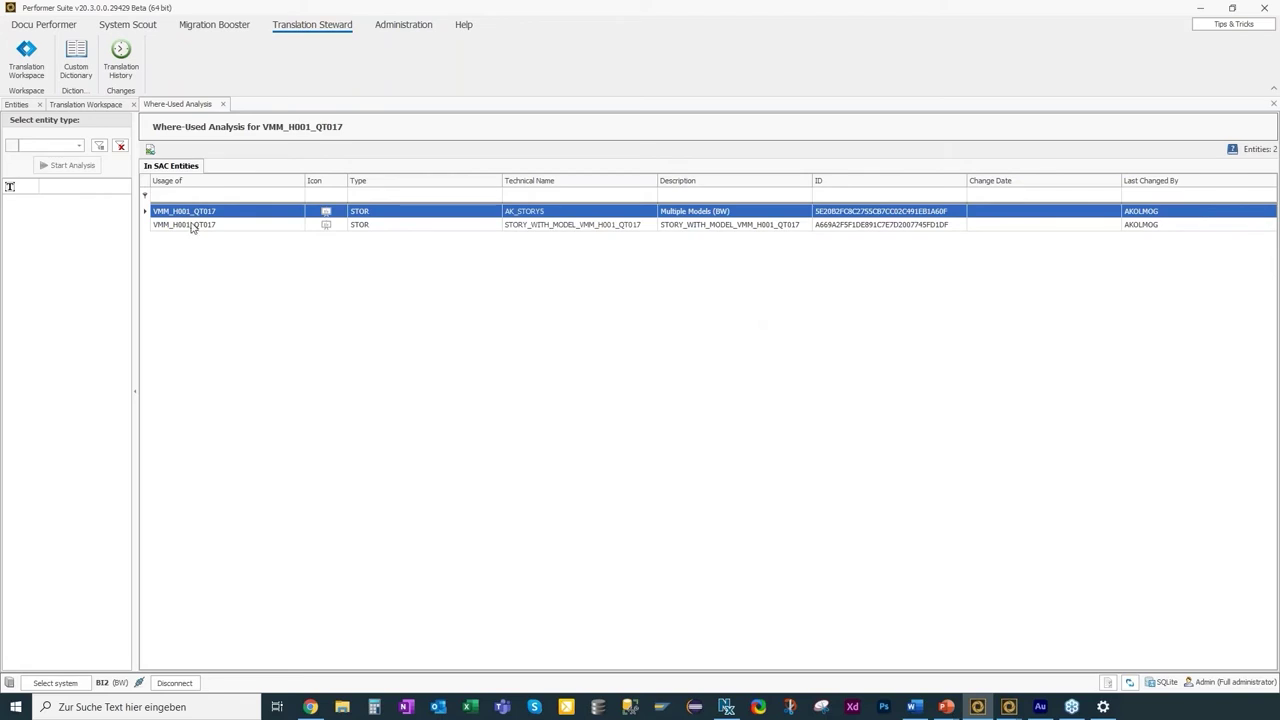
{"action": "left_click", "coordinate": [228, 226]}
{"action": "key", "text": "Up"}
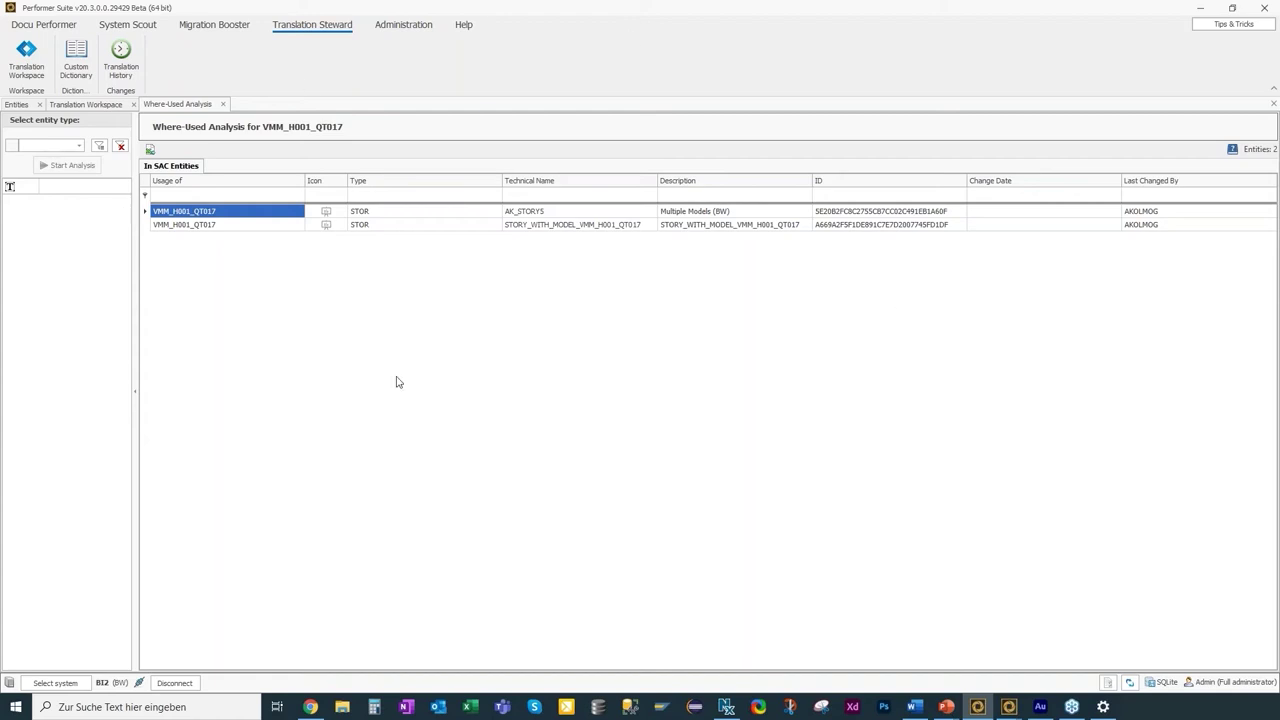
Return to the entity list, include CompositeProviders and shorten the technical name filter to VMM_H001.
{"action": "left_click", "coordinate": [24, 108]}
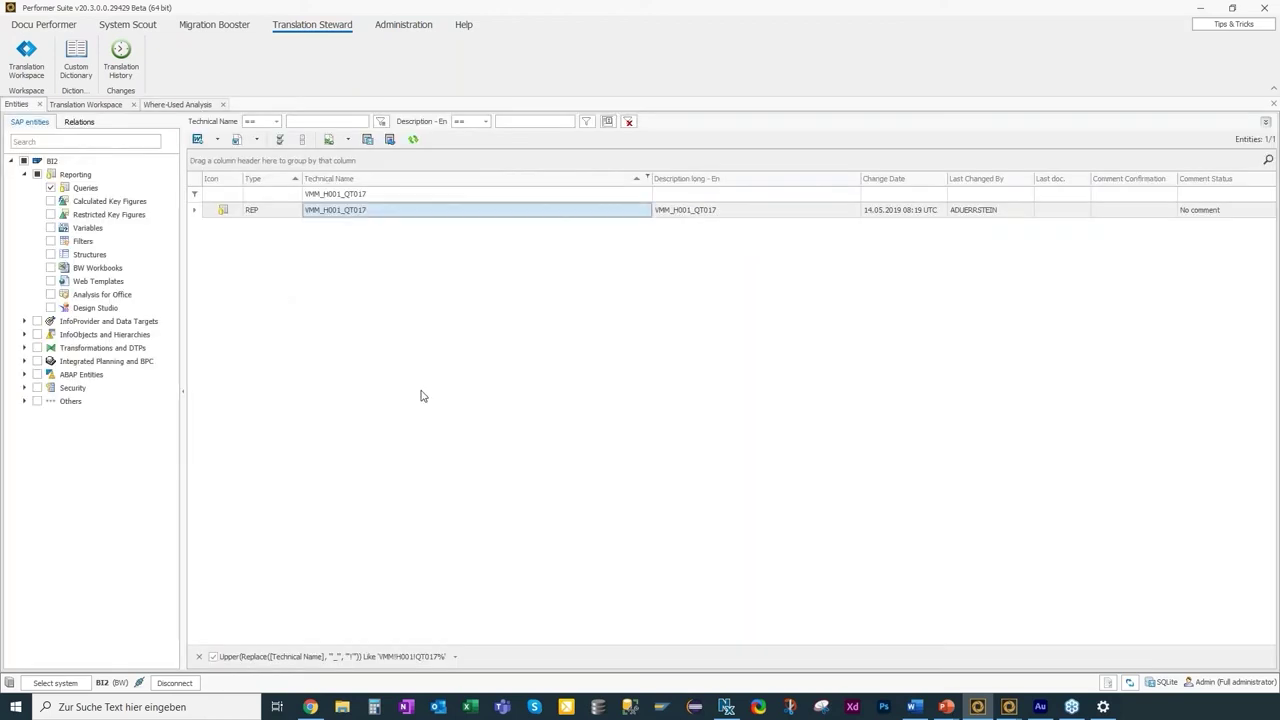
{"action": "left_click", "coordinate": [50, 334]}
{"action": "left_click_drag", "start_coordinate": [390, 200], "coordinate": [343, 197]}
{"action": "key", "text": "BackSpace"}
{"action": "left_click", "coordinate": [322, 209]}
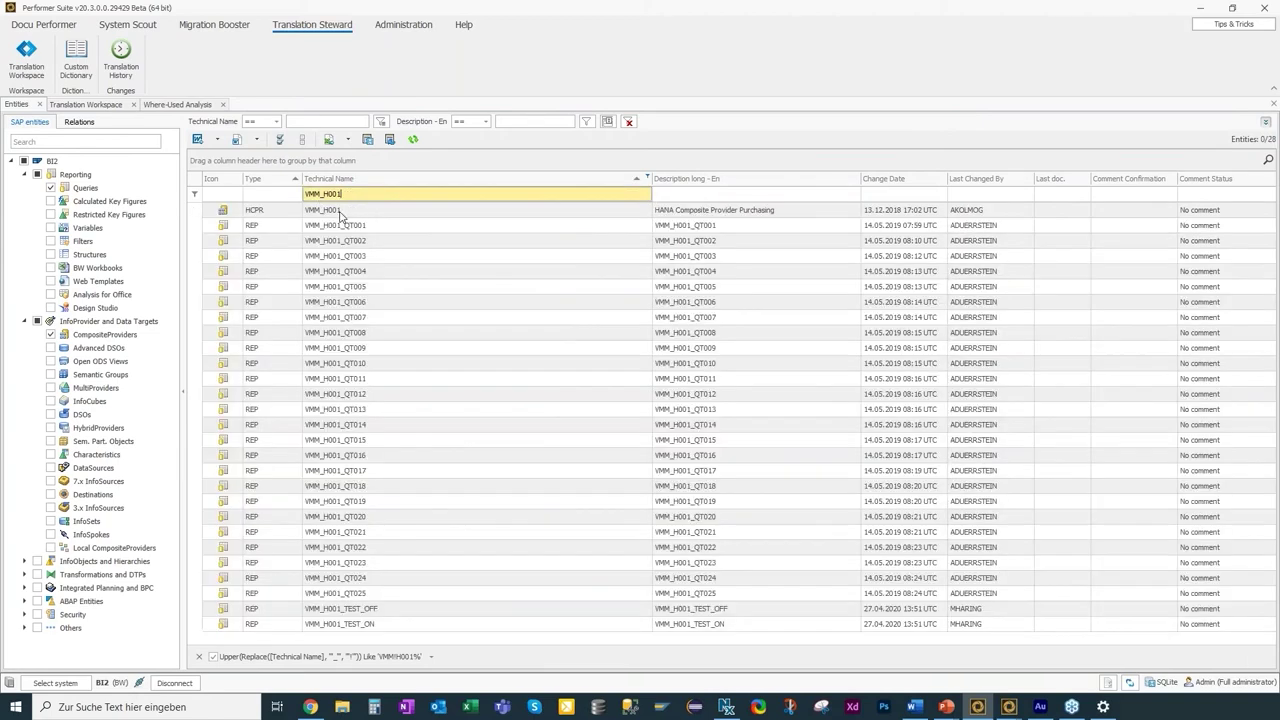
Display the offline downwards data flow of CompositeProvider VMM_H001 with both network and tree view.
{"action": "right_click", "coordinate": [348, 212]}
{"action": "left_click", "coordinate": [370, 224]}
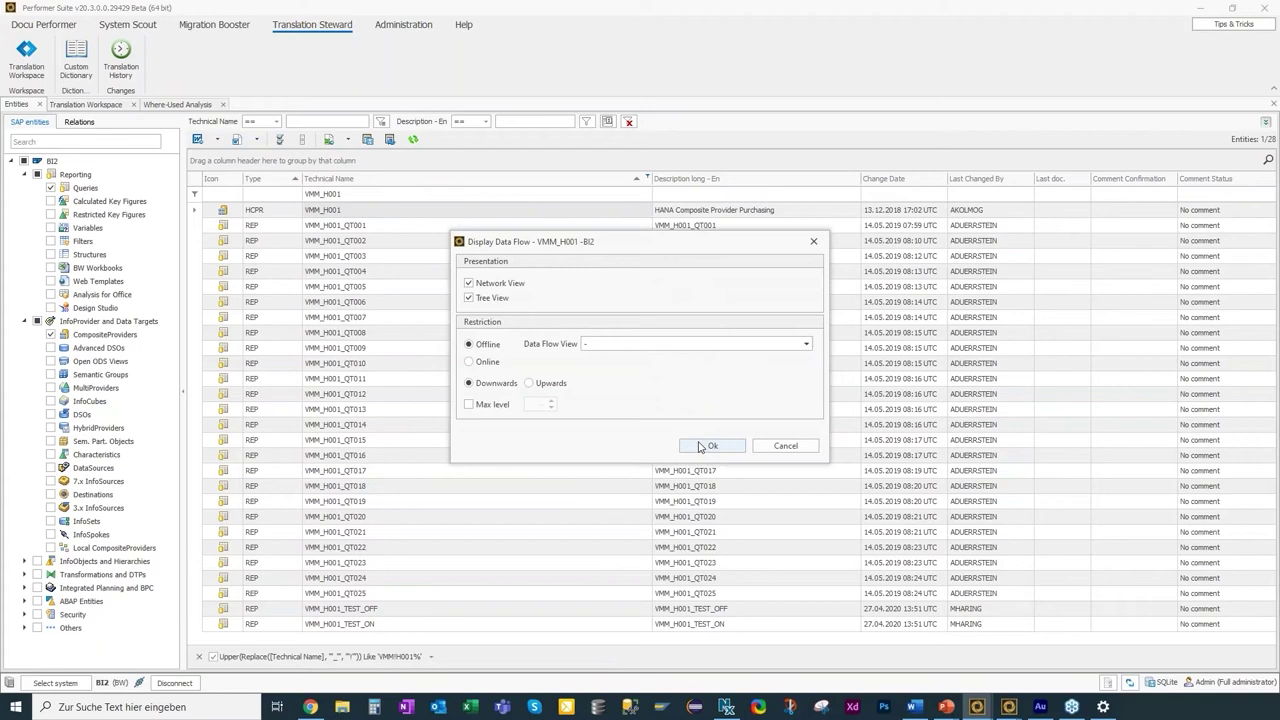
{"action": "key", "text": "Escape"}
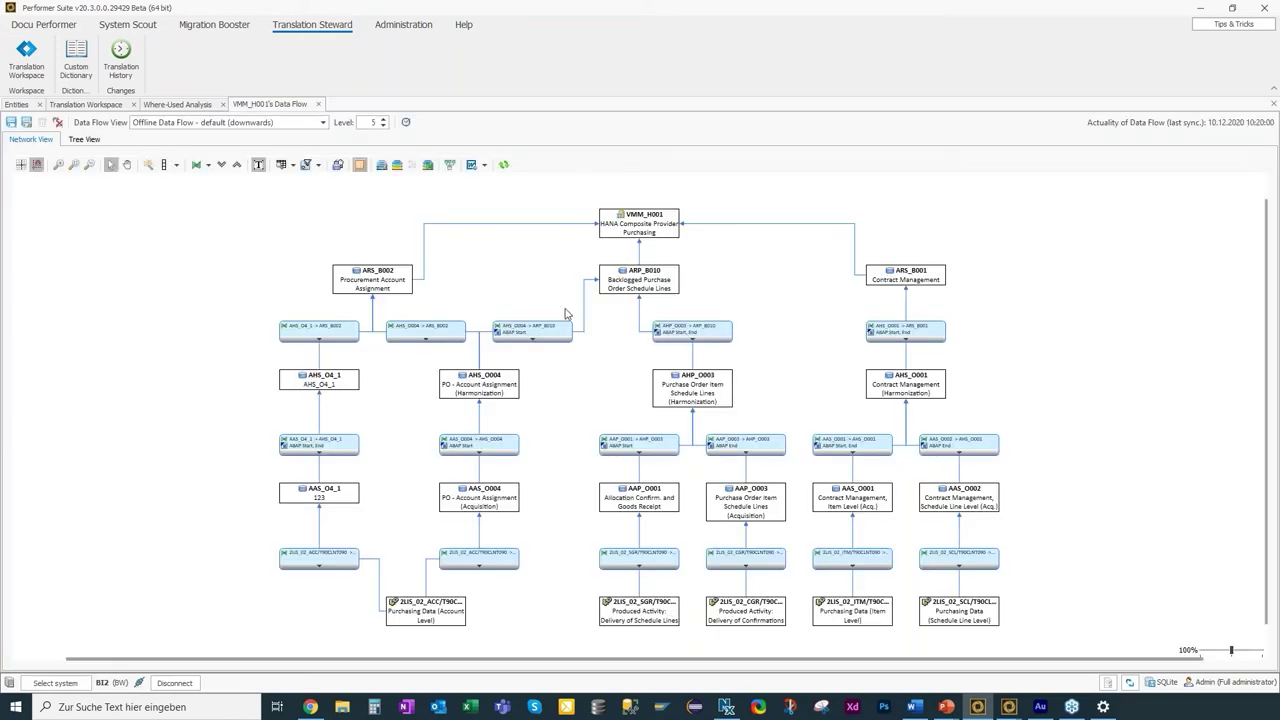
Add the higher-level query VMM_H001_QT017 to the data flow, including the superordinate entities of queries such as SAC stories.
{"action": "left_click", "coordinate": [450, 165]}
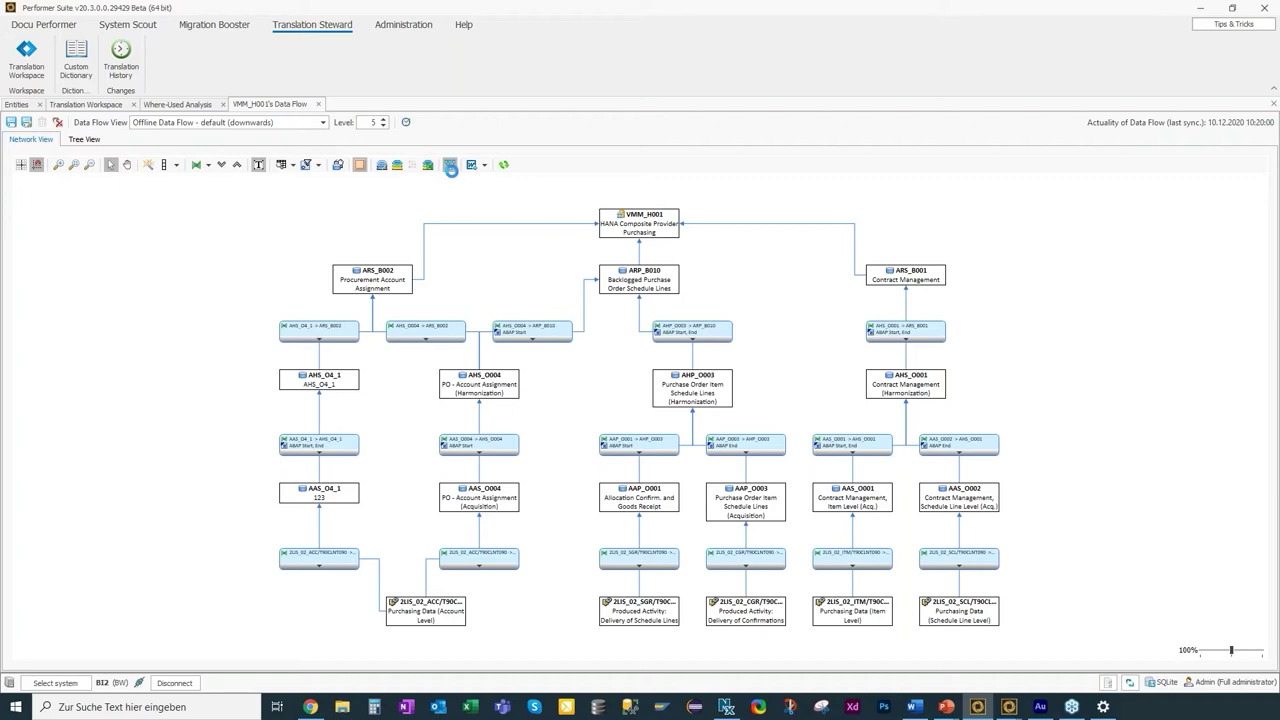
{"action": "left_click", "coordinate": [572, 484]}
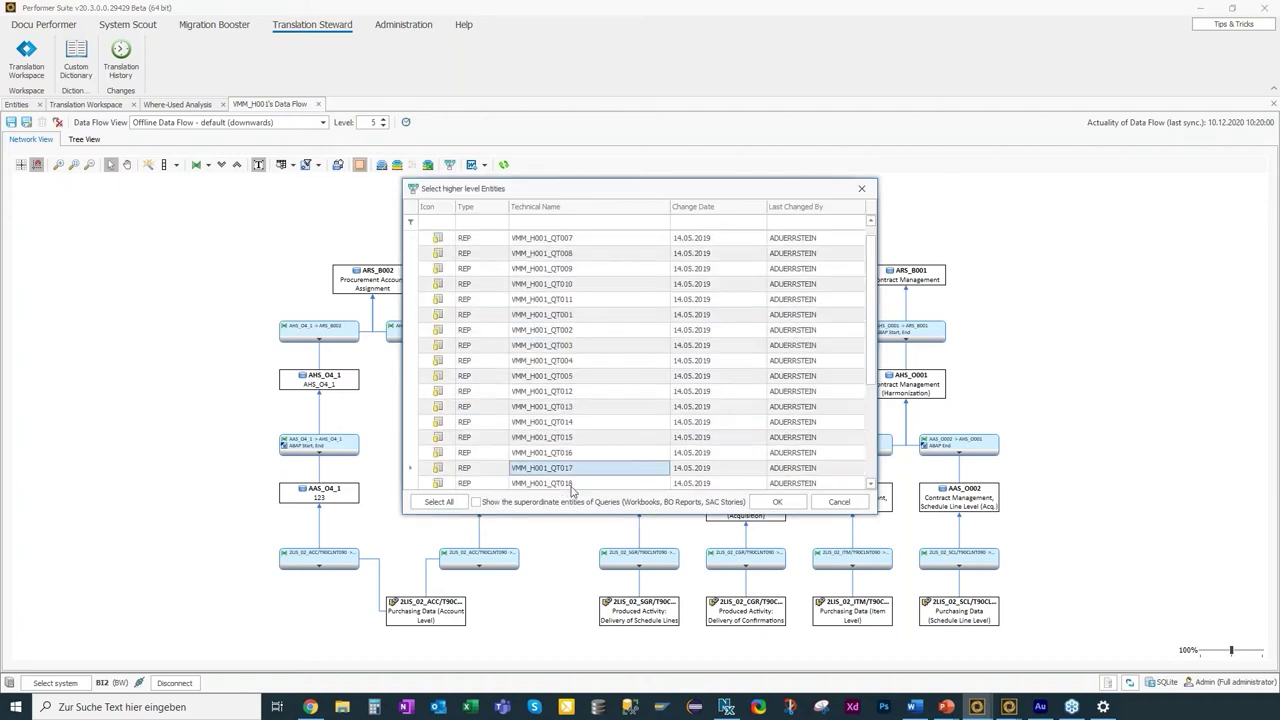
{"action": "left_click", "coordinate": [523, 502]}
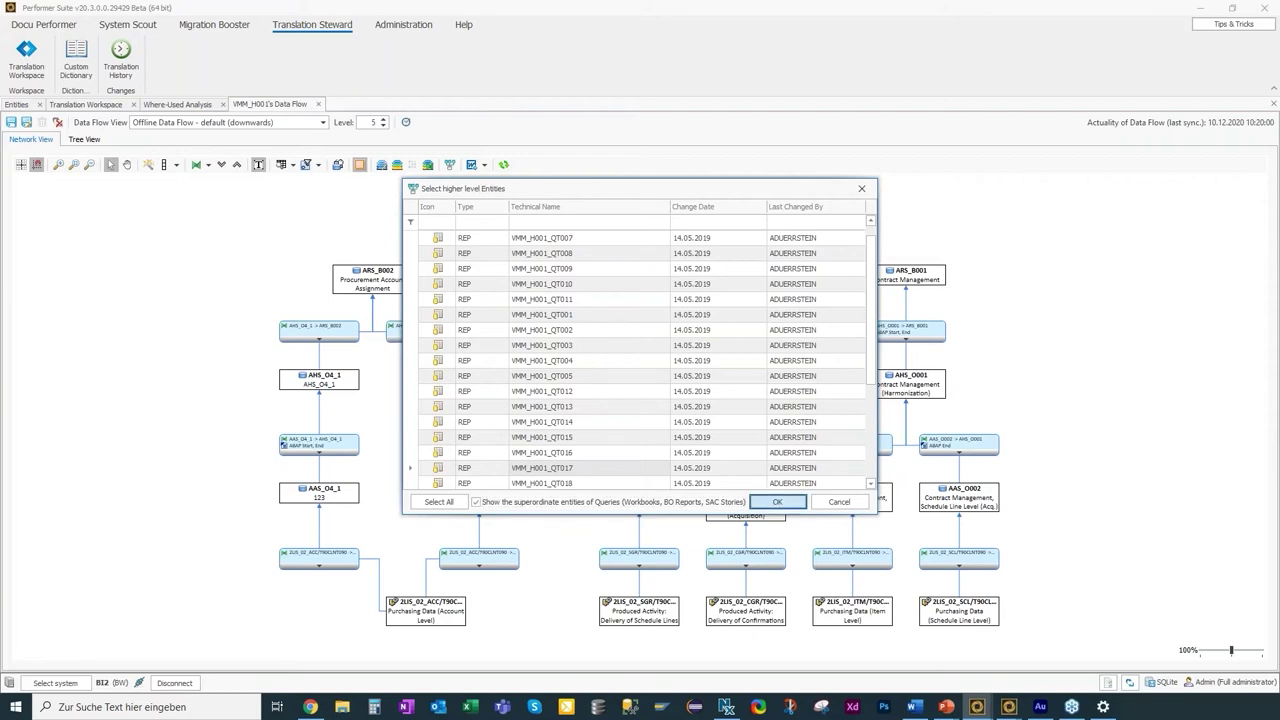
{"action": "left_click", "coordinate": [777, 502]}
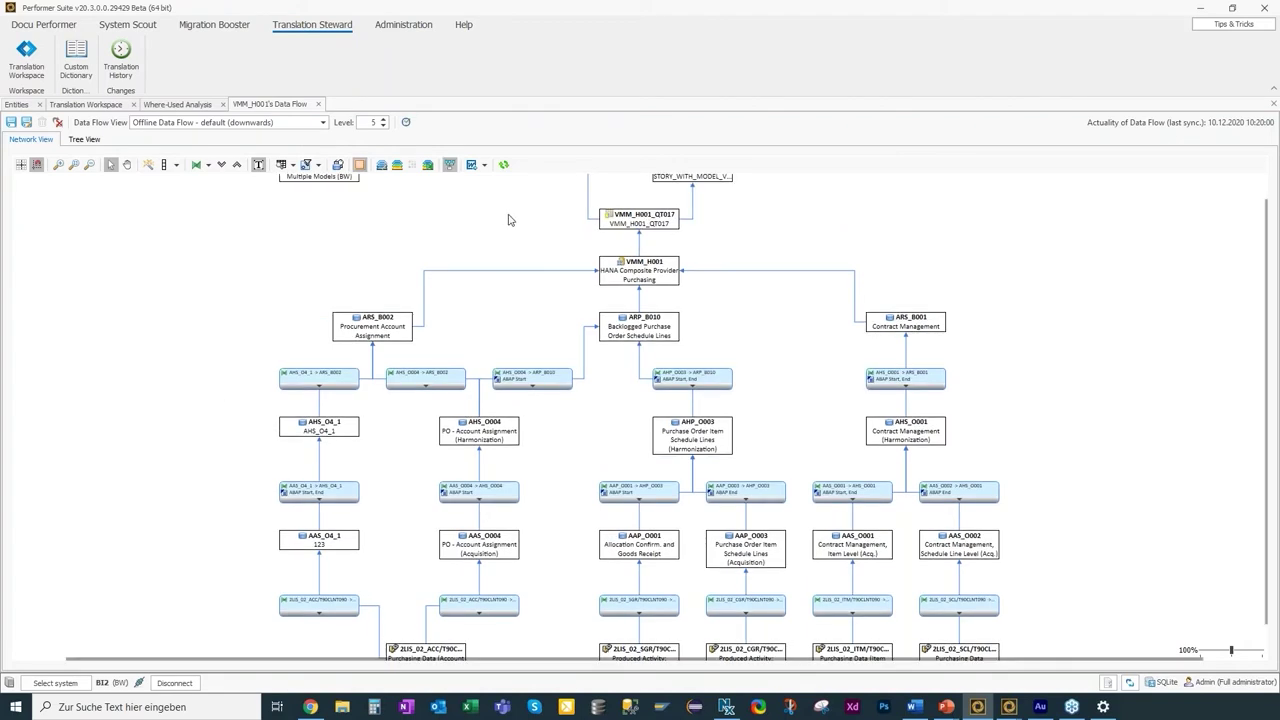
Highlight the connections of the story STORY_WITH_MODEL_VMM_H001_QT017 and of VMM_H001 in the network view and examine the complete data flow.
{"action": "left_click", "coordinate": [640, 248]}
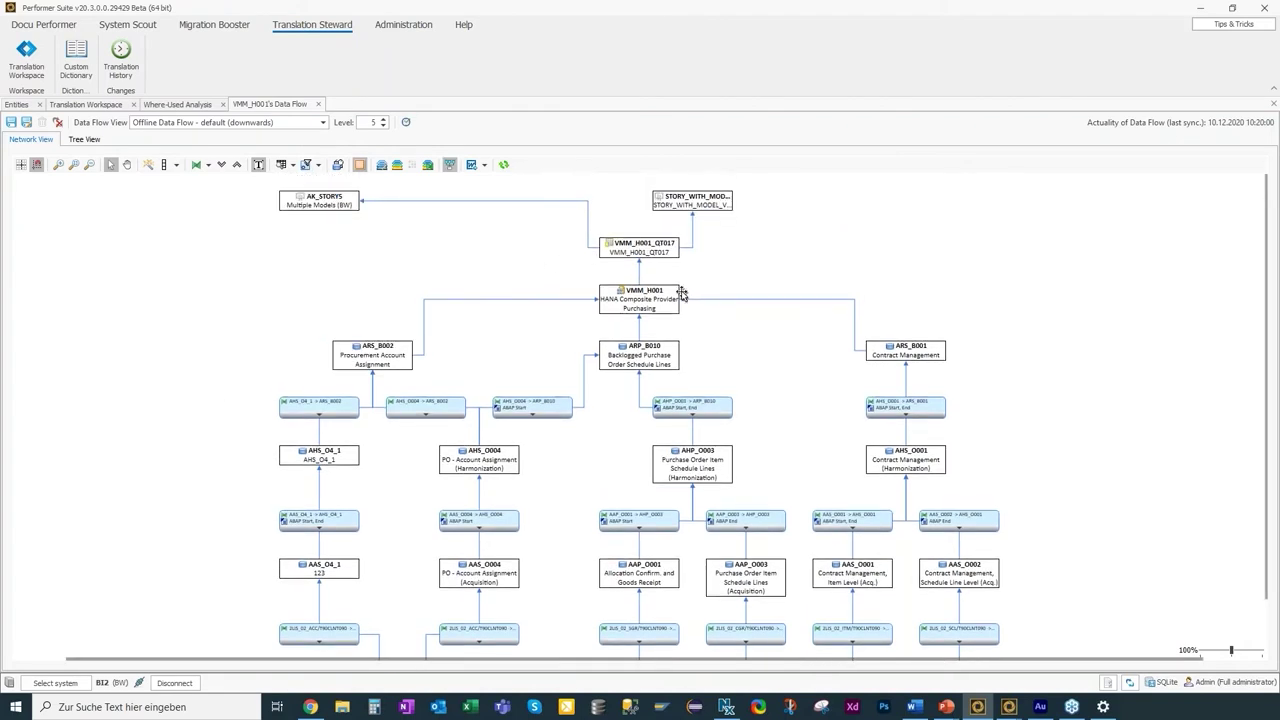
{"action": "left_click", "coordinate": [690, 206]}
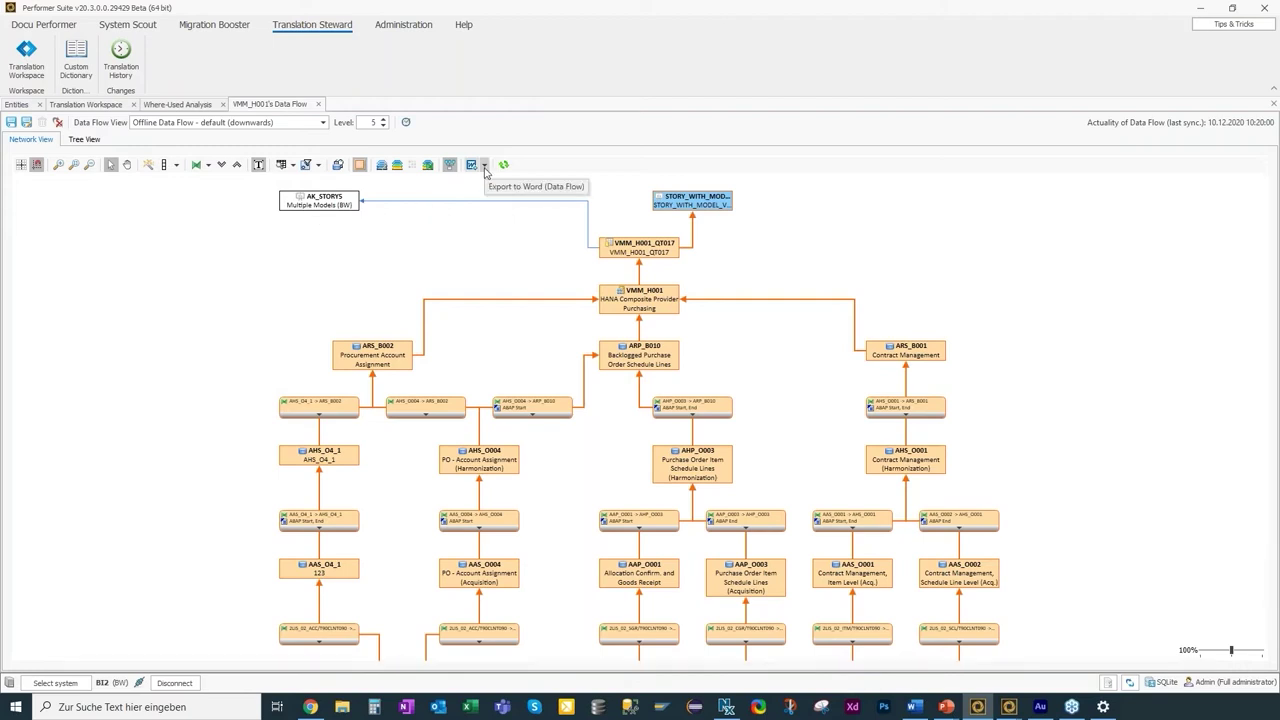
{"action": "left_click", "coordinate": [652, 309]}
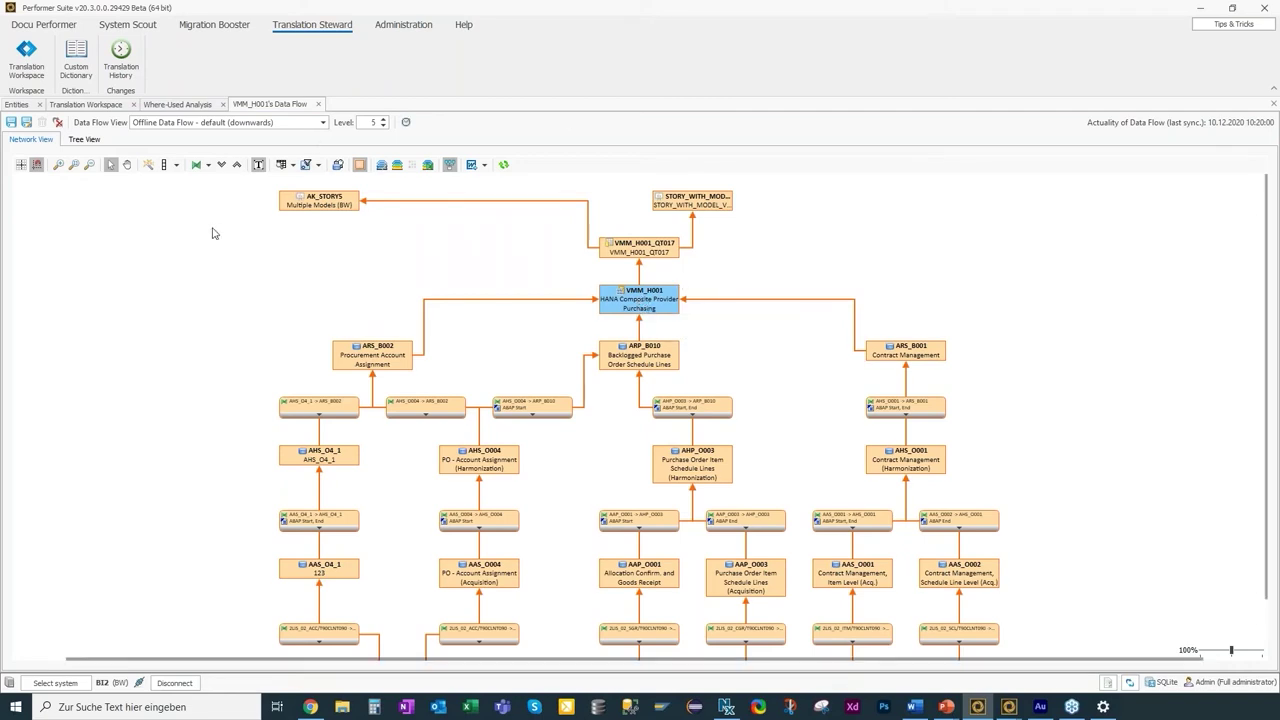
{"action": "scroll", "coordinate": [410, 620], "scroll_direction": "down", "scroll_amount": 1}
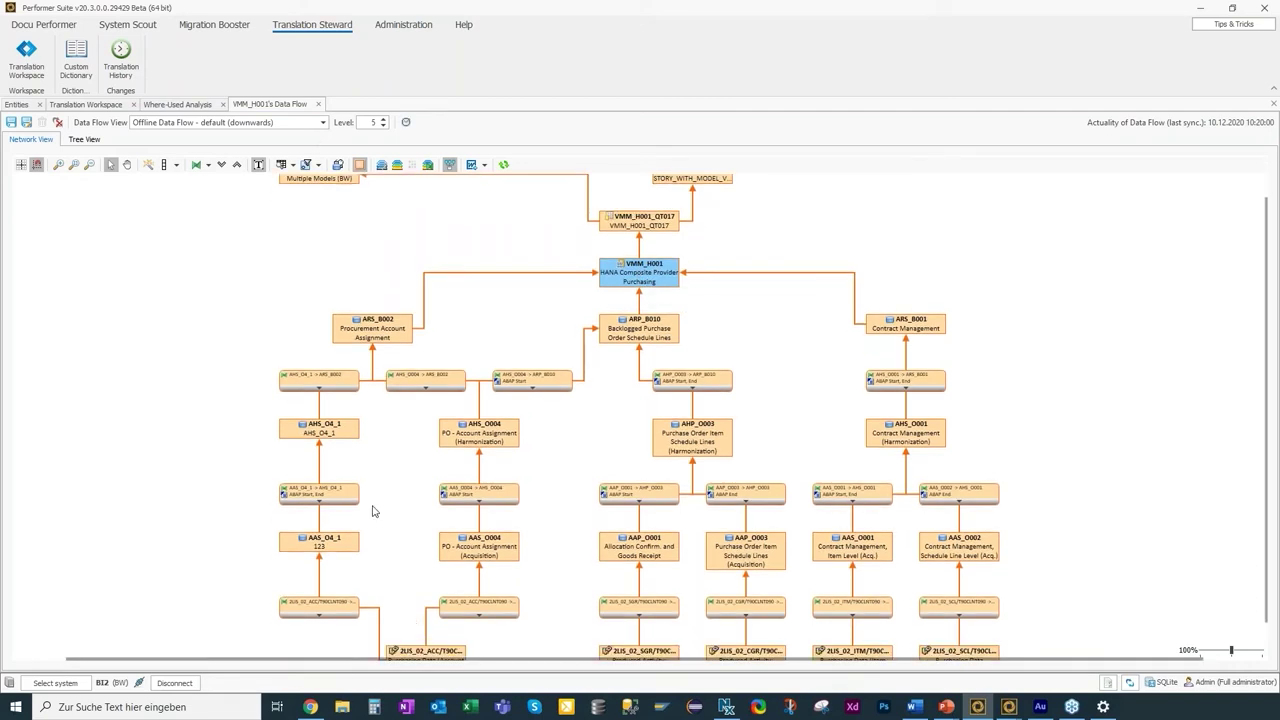
{"action": "scroll", "coordinate": [180, 380], "scroll_direction": "up", "scroll_amount": 1}
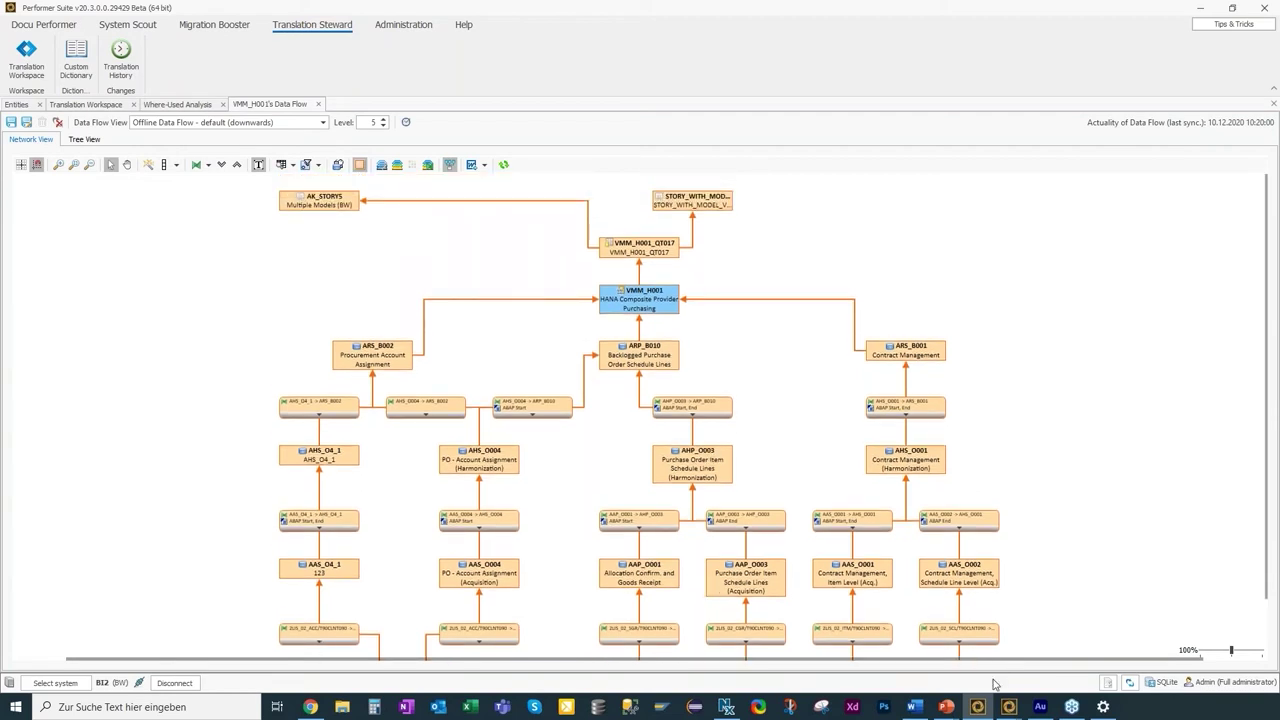
Switch to the other Performer Suite window and select the HANA system HN2.
{"action": "mouse_move", "coordinate": [1009, 700]}
{"action": "left_click", "coordinate": [950, 640]}
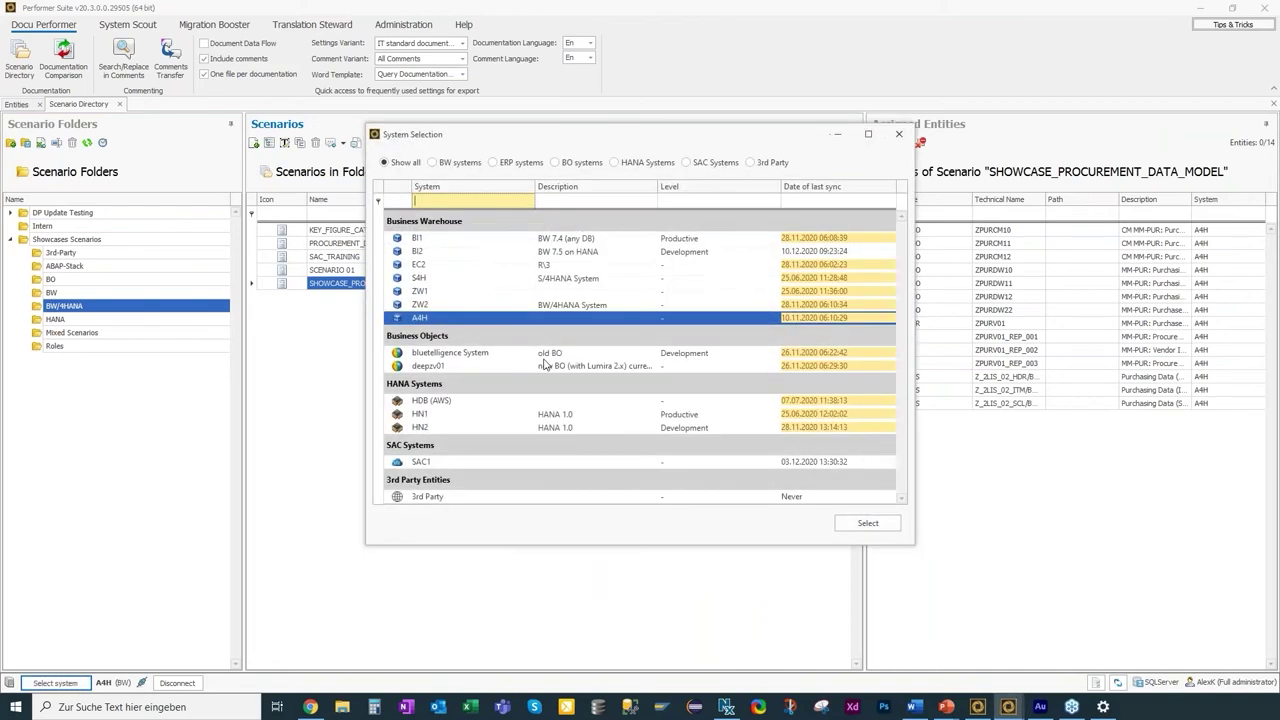
{"action": "left_click", "coordinate": [425, 430]}
{"action": "double_click", "coordinate": [425, 430]}
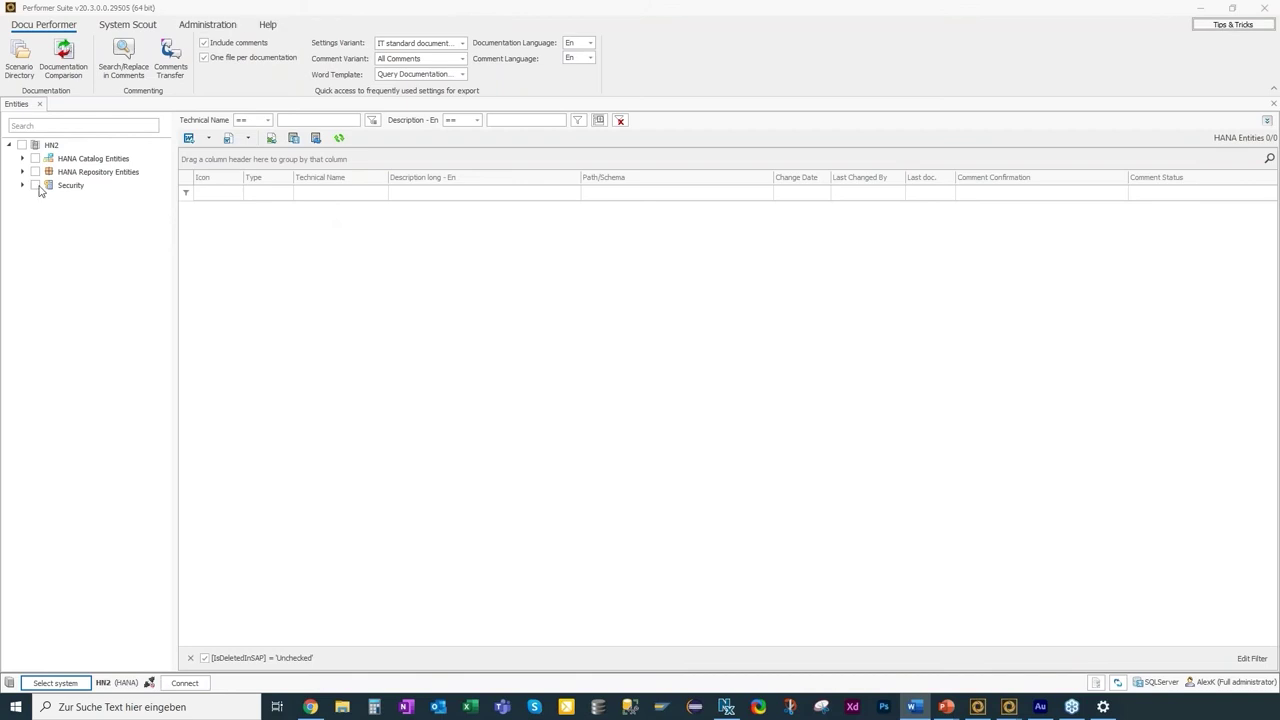
List the calculation views of the HANA repository and filter them by technical name AD_SALES_ORDER_RANKING.
{"action": "left_click", "coordinate": [22, 172]}
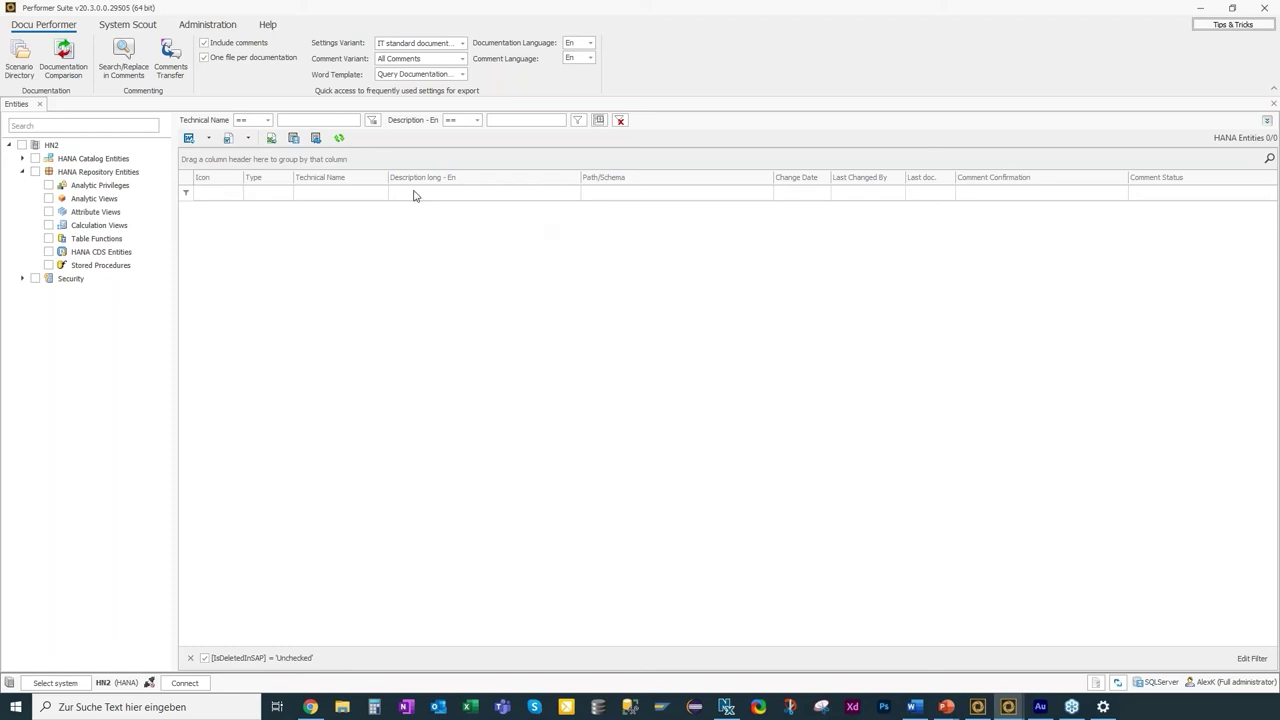
{"action": "left_click", "coordinate": [318, 193]}
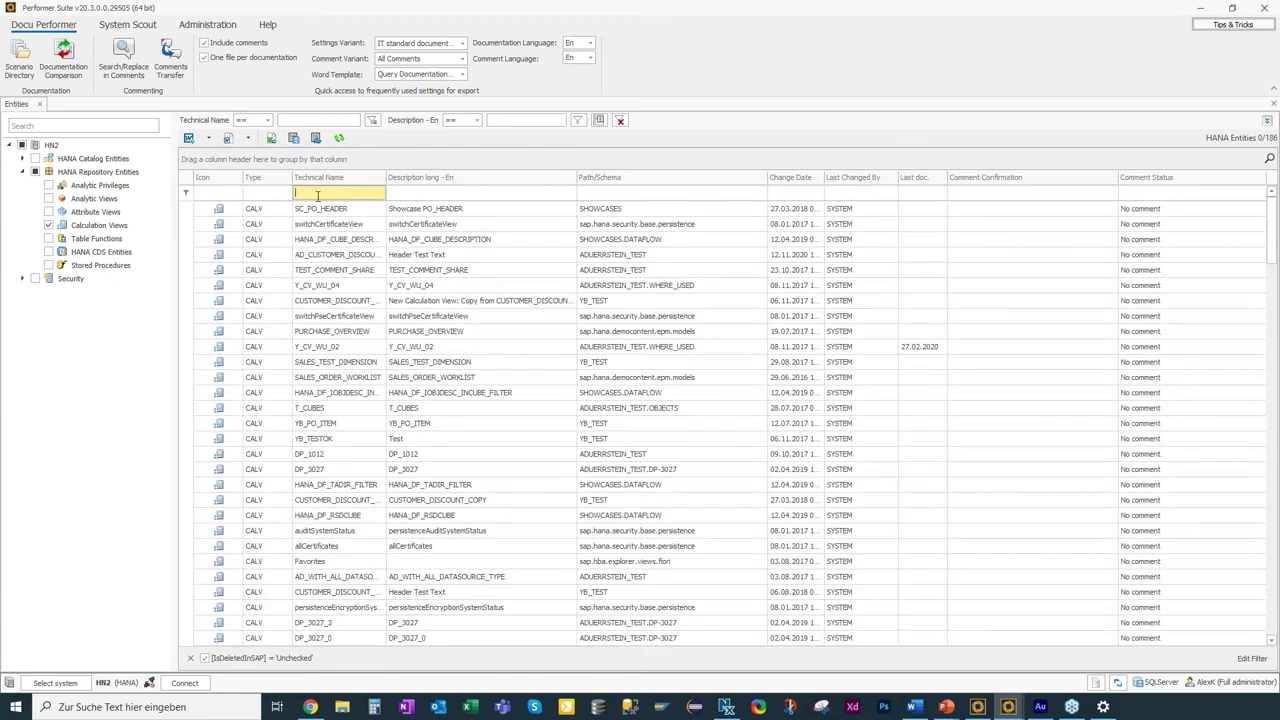
{"action": "type", "text": "AD_SALES_ORDER_RANKING"}
{"action": "left_click", "coordinate": [337, 209]}
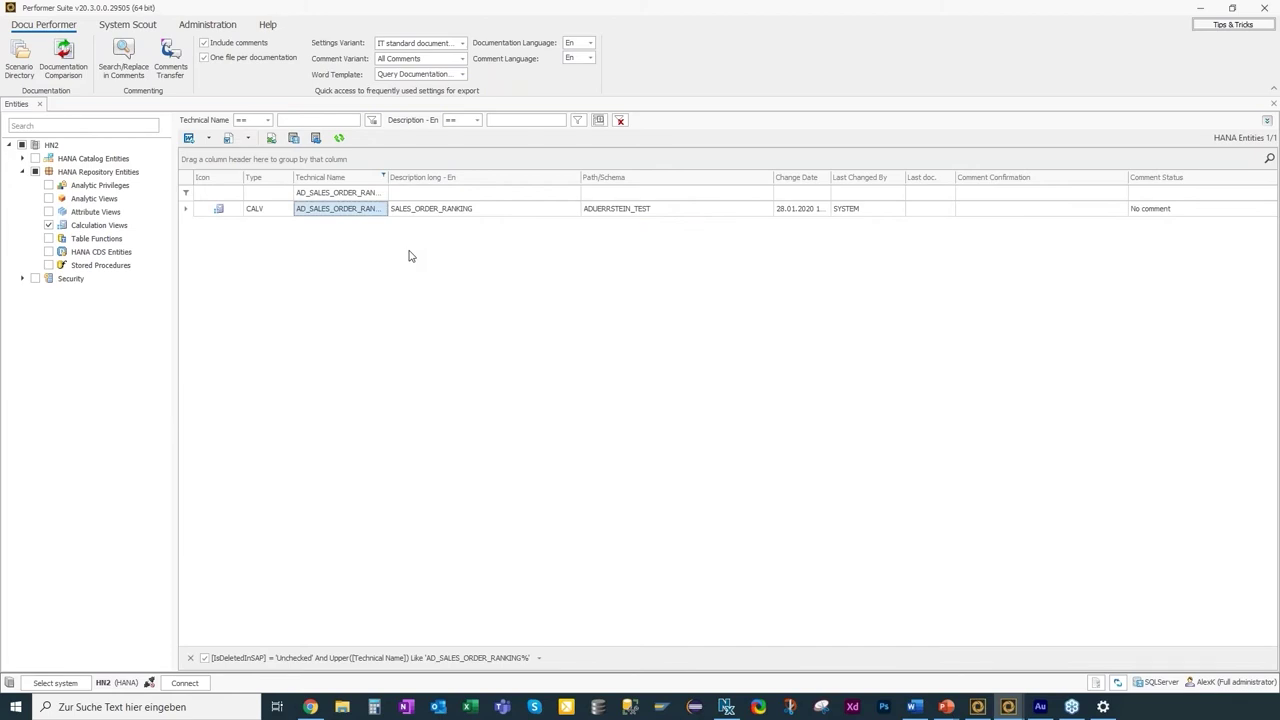
Run a where-used analysis for AD_SALES_ORDER_RANKING, entering the account password for the HANA login, and view its usage in SAC entities.
{"action": "right_click", "coordinate": [362, 212]}
{"action": "mouse_move", "coordinate": [430, 357]}
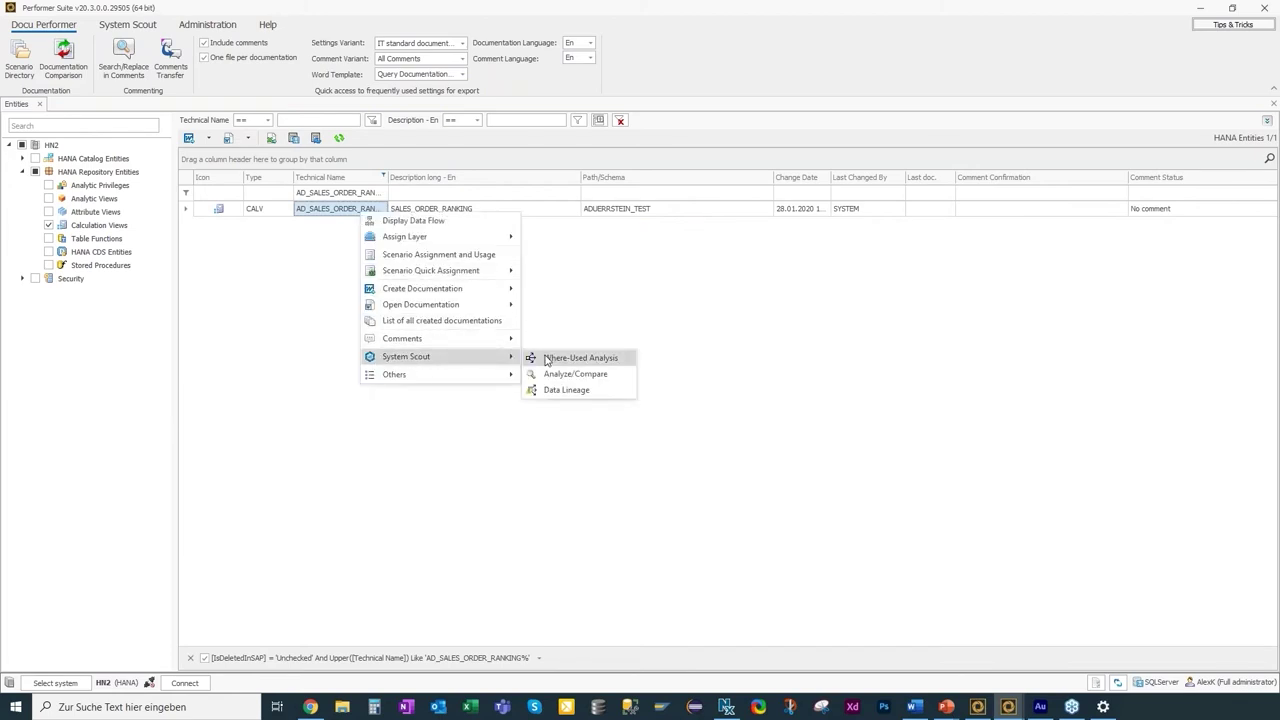
{"action": "left_click", "coordinate": [548, 358]}
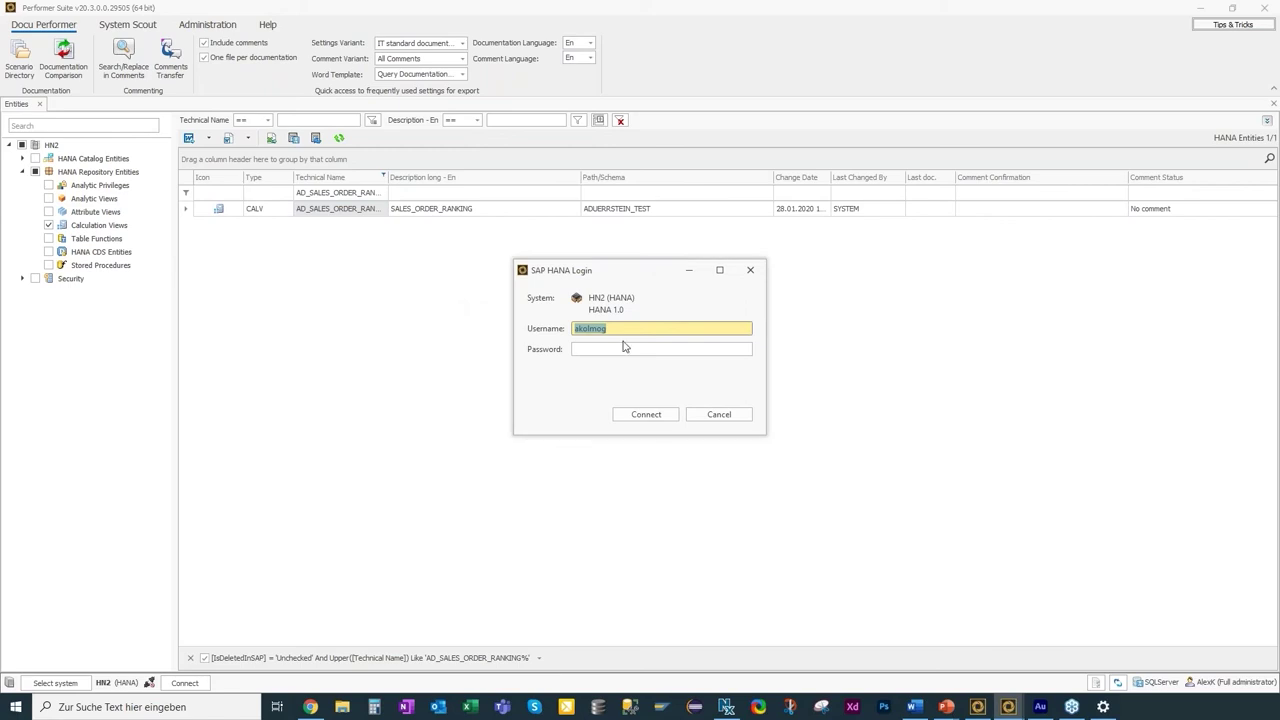
{"action": "left_click", "coordinate": [626, 348]}
{"action": "type", "text": "••••••••••"}
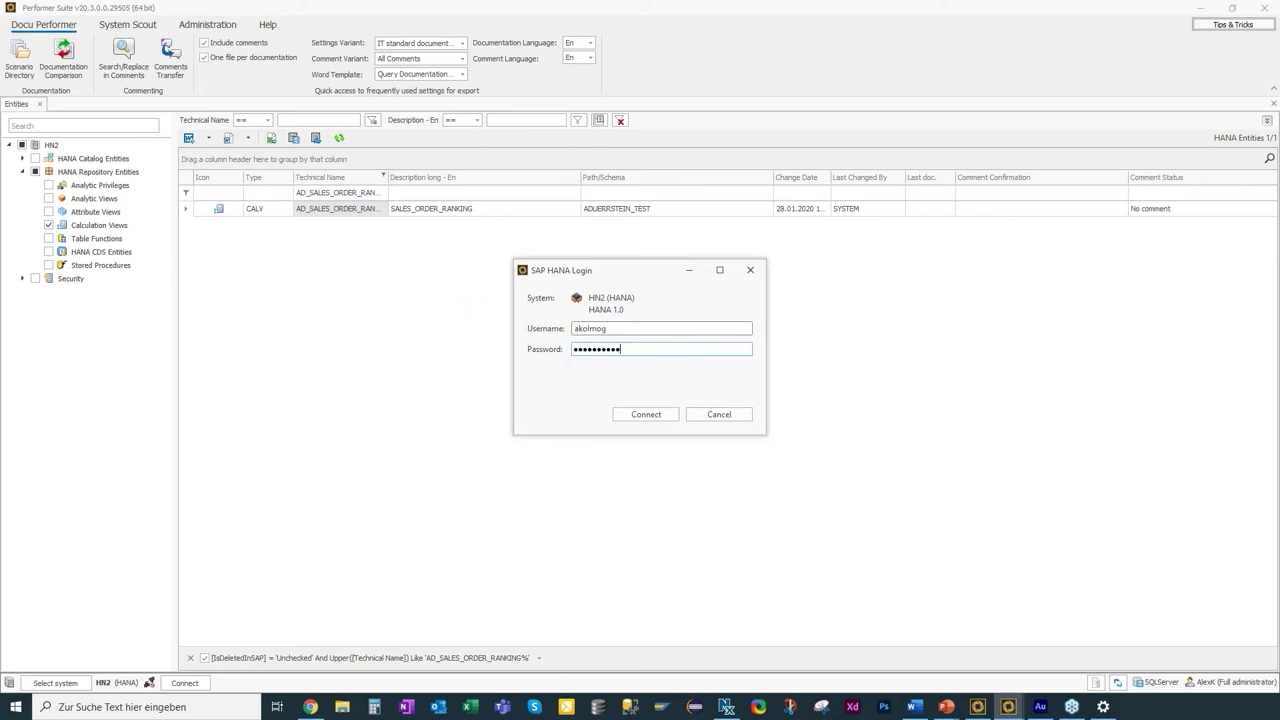
{"action": "key", "text": "Return"}
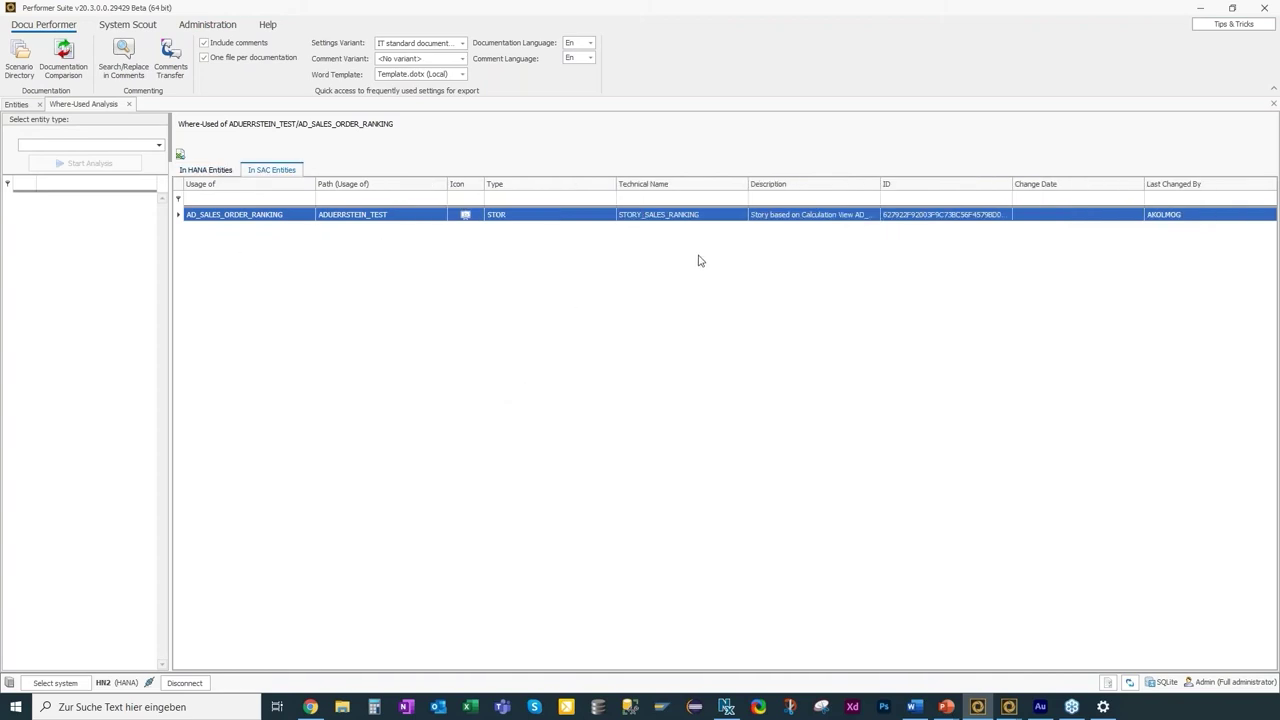
{"action": "left_click", "coordinate": [279, 217]}
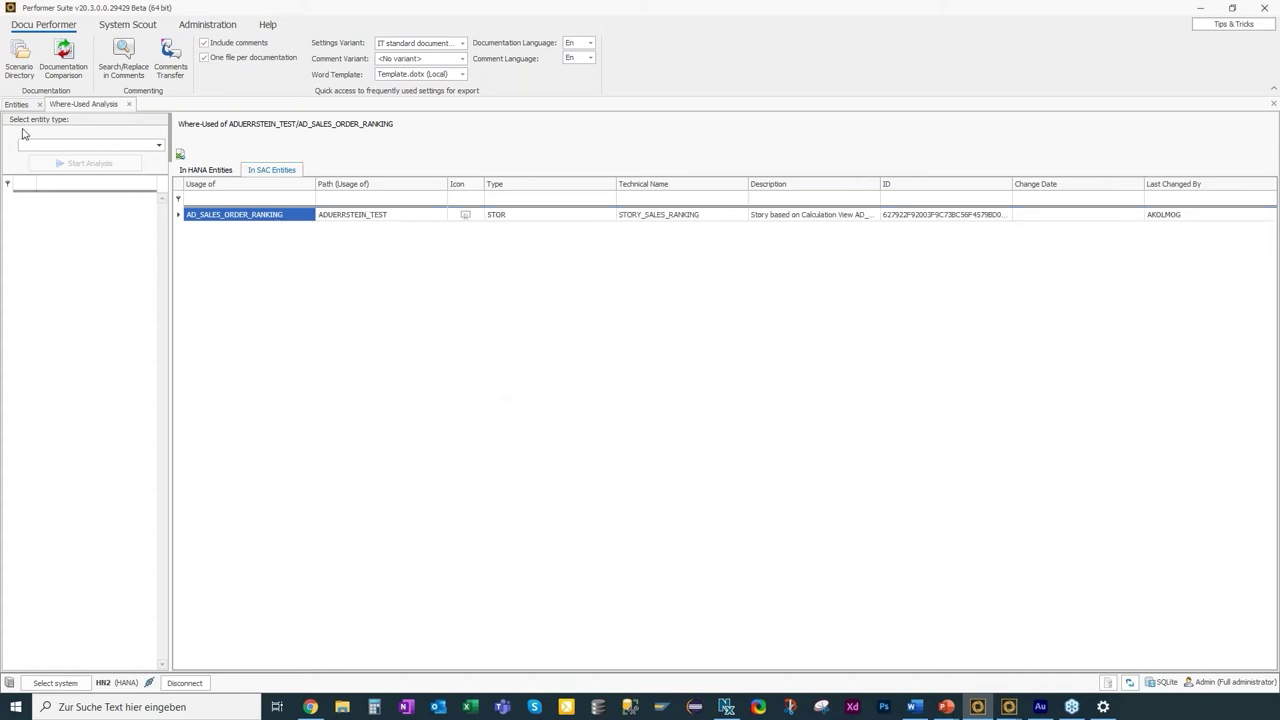
Display the data flow of calculation view AD_SALES_ORDER_RANKING offline in network and tree view, using the data flow view WEBINAR203.
{"action": "left_click", "coordinate": [16, 104]}
{"action": "right_click", "coordinate": [349, 208]}
{"action": "left_click", "coordinate": [483, 265]}
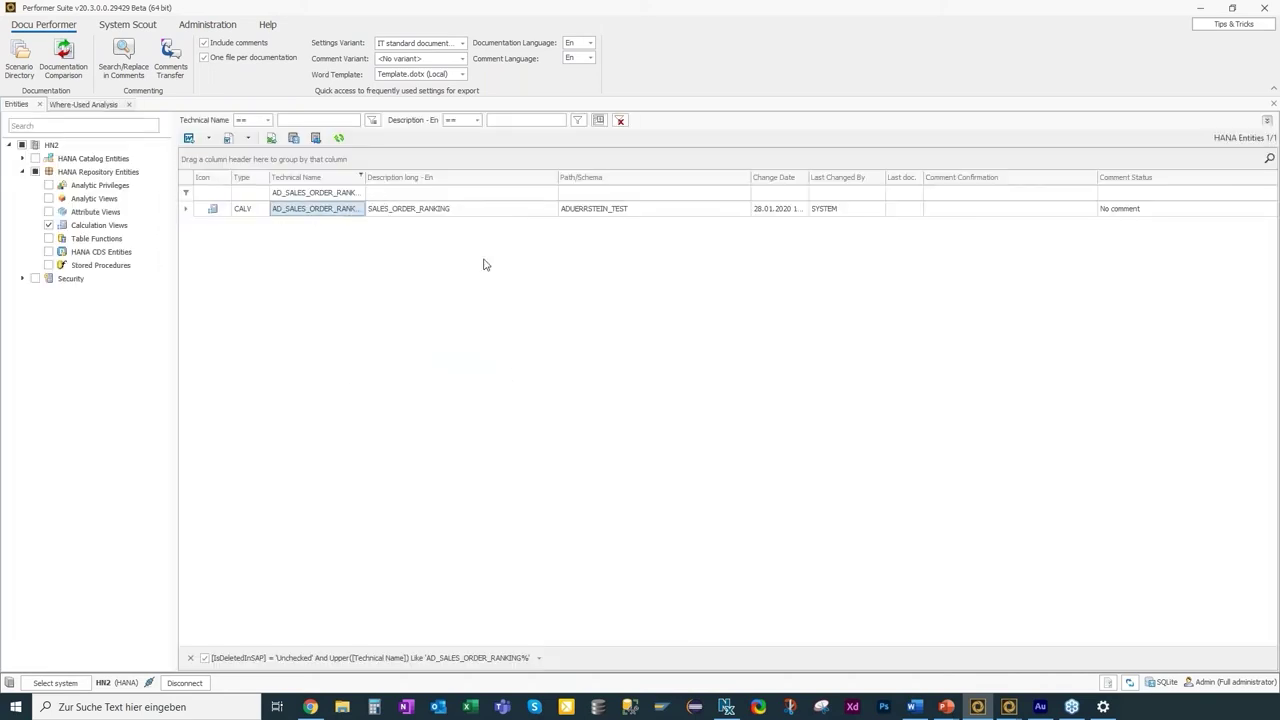
{"action": "left_click", "coordinate": [468, 283]}
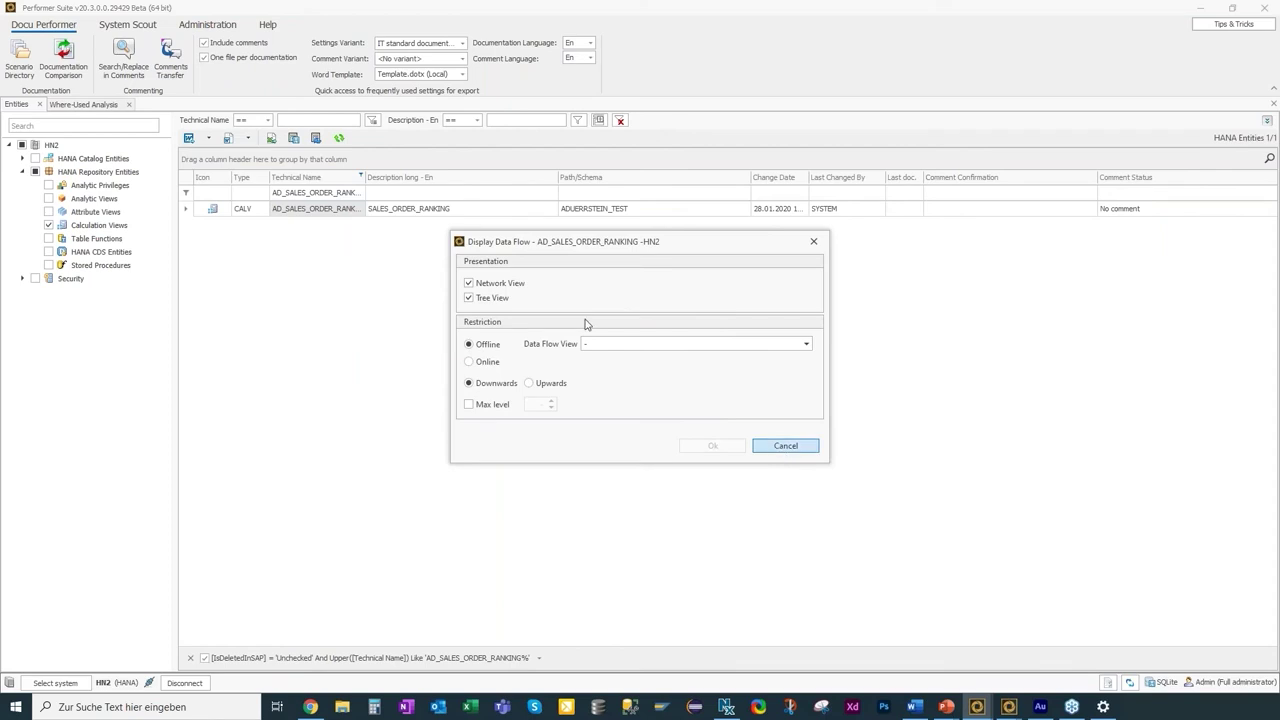
{"action": "key", "text": "Escape"}
{"action": "right_click", "coordinate": [355, 210]}
{"action": "left_click", "coordinate": [487, 266]}
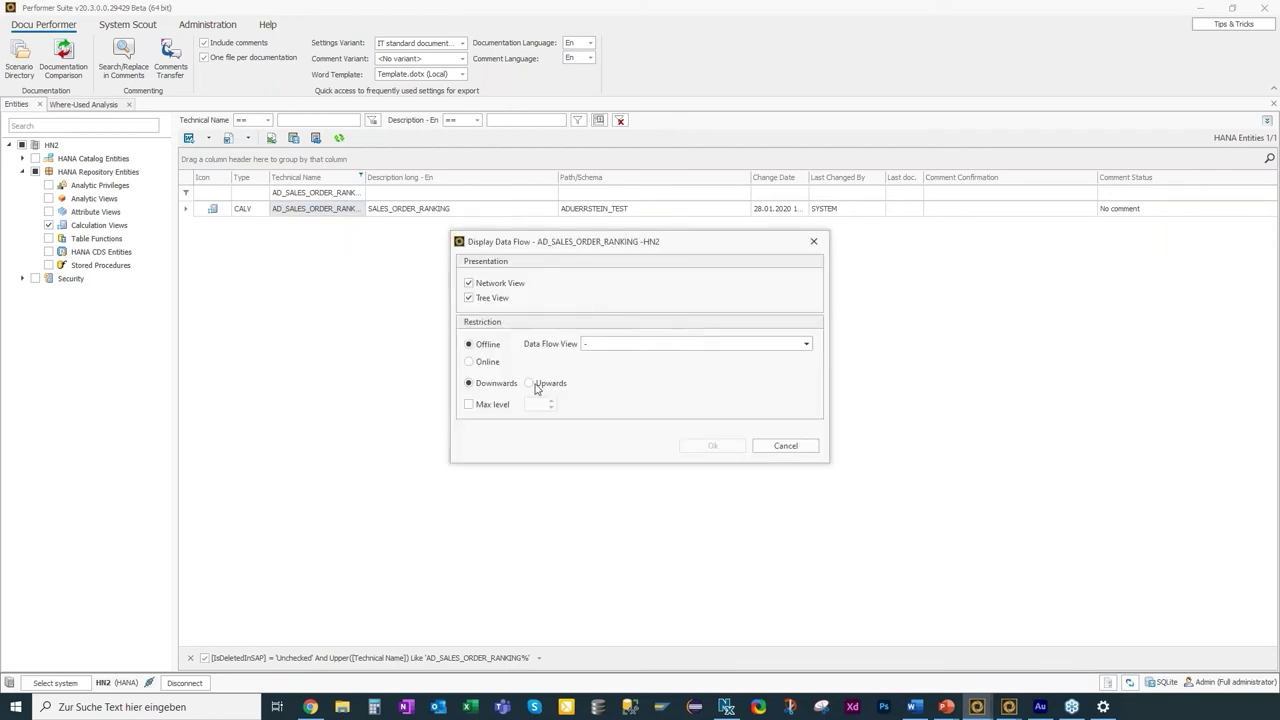
{"action": "left_click", "coordinate": [598, 343]}
{"action": "left_click", "coordinate": [604, 371]}
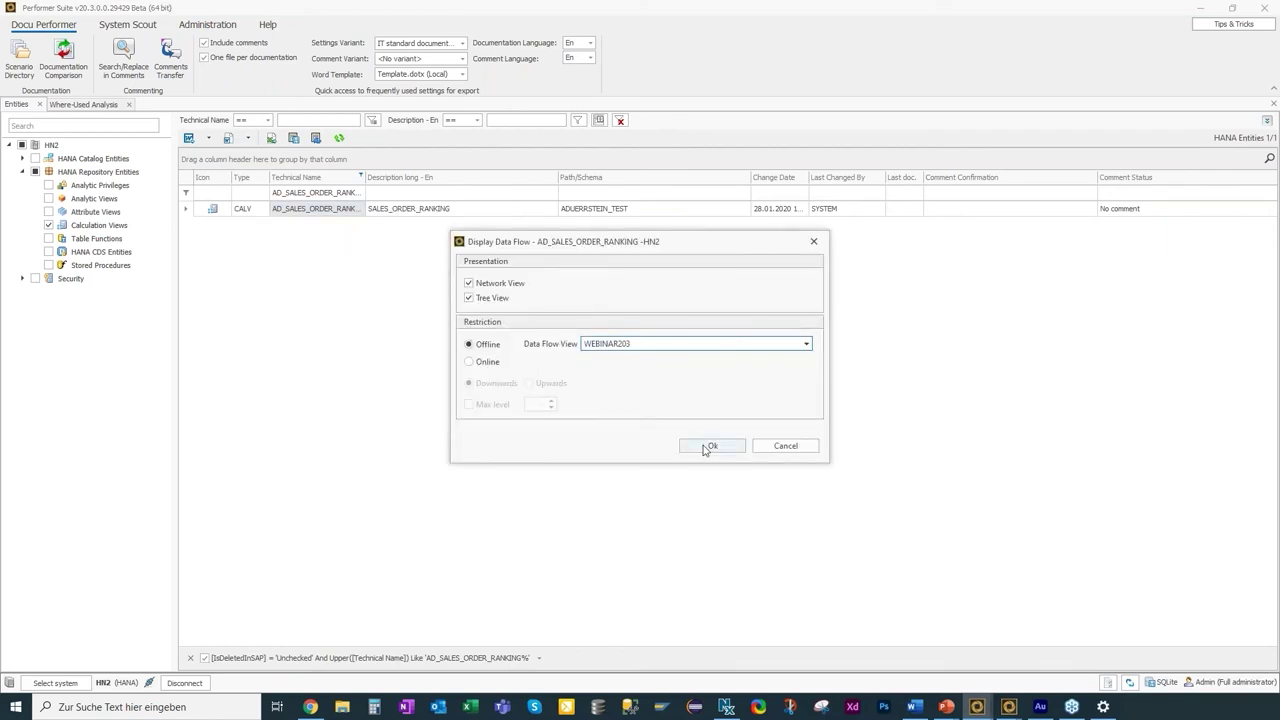
{"action": "left_click", "coordinate": [709, 446]}
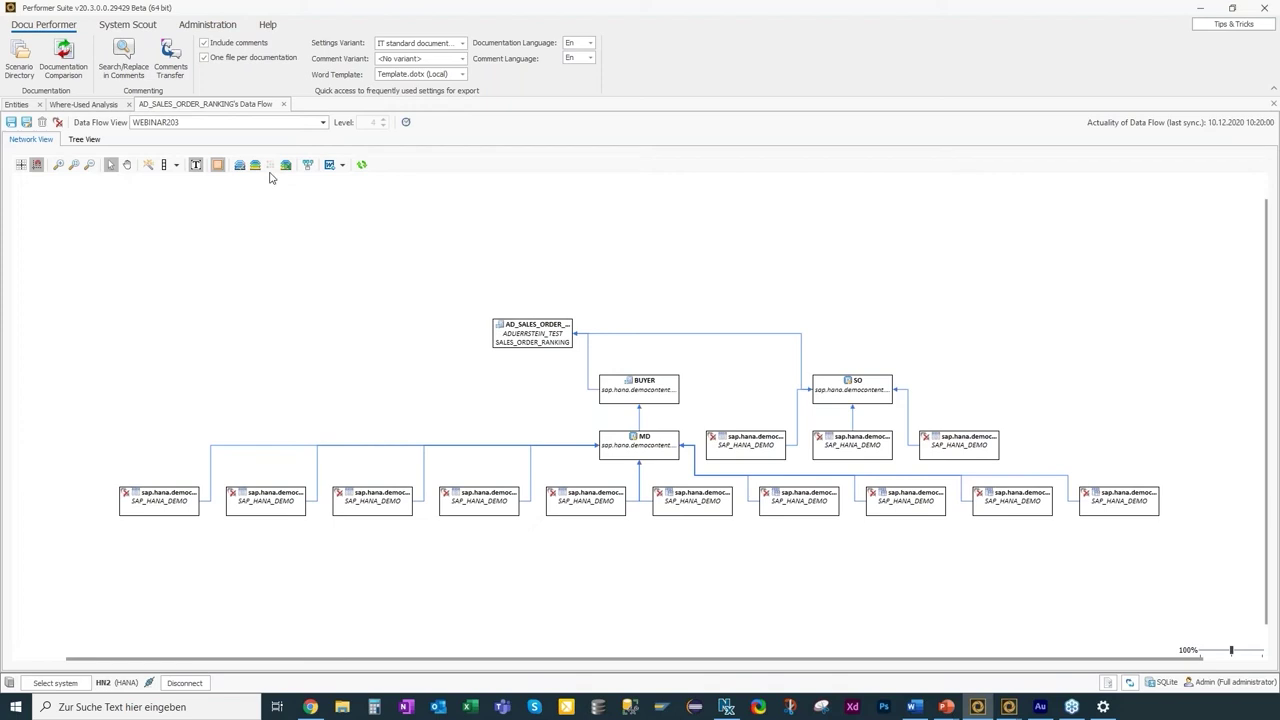
Add the higher-level entity STORY_SALES_RANKING to the data flow of AD_SALES_ORDER_RANKING.
{"action": "left_click", "coordinate": [307, 164]}
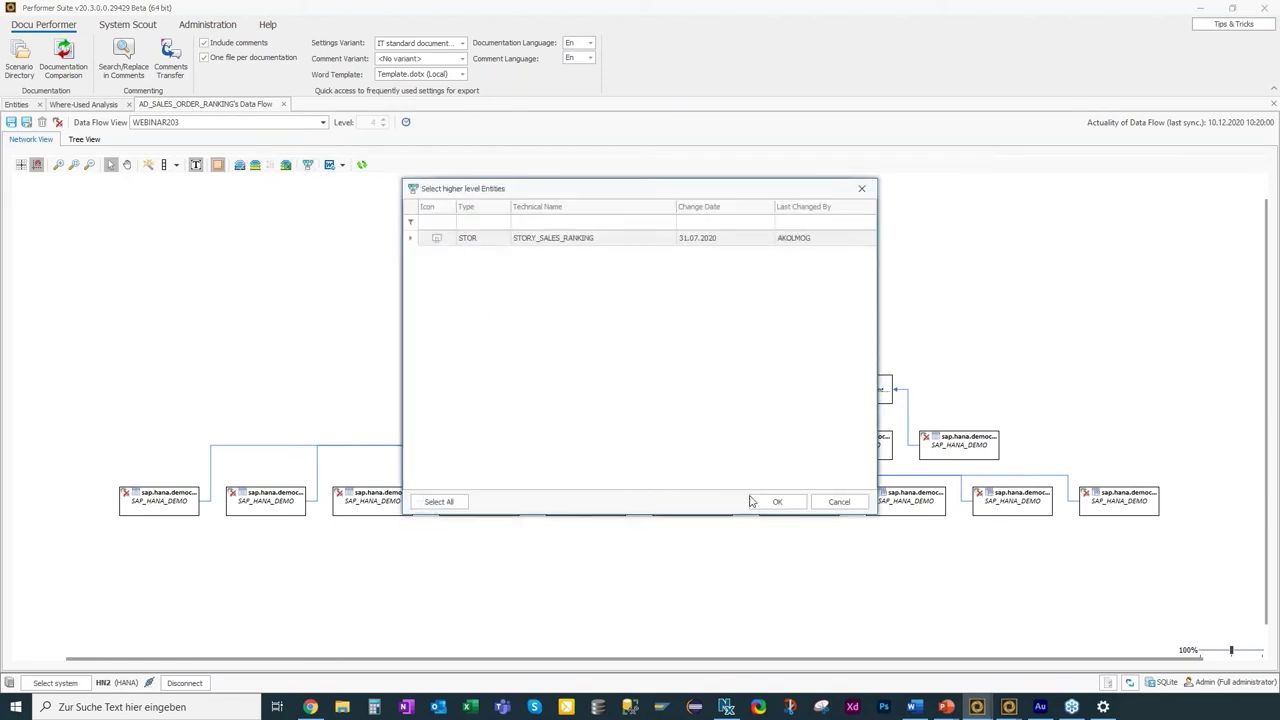
{"action": "left_click", "coordinate": [538, 238]}
{"action": "left_click", "coordinate": [780, 502]}
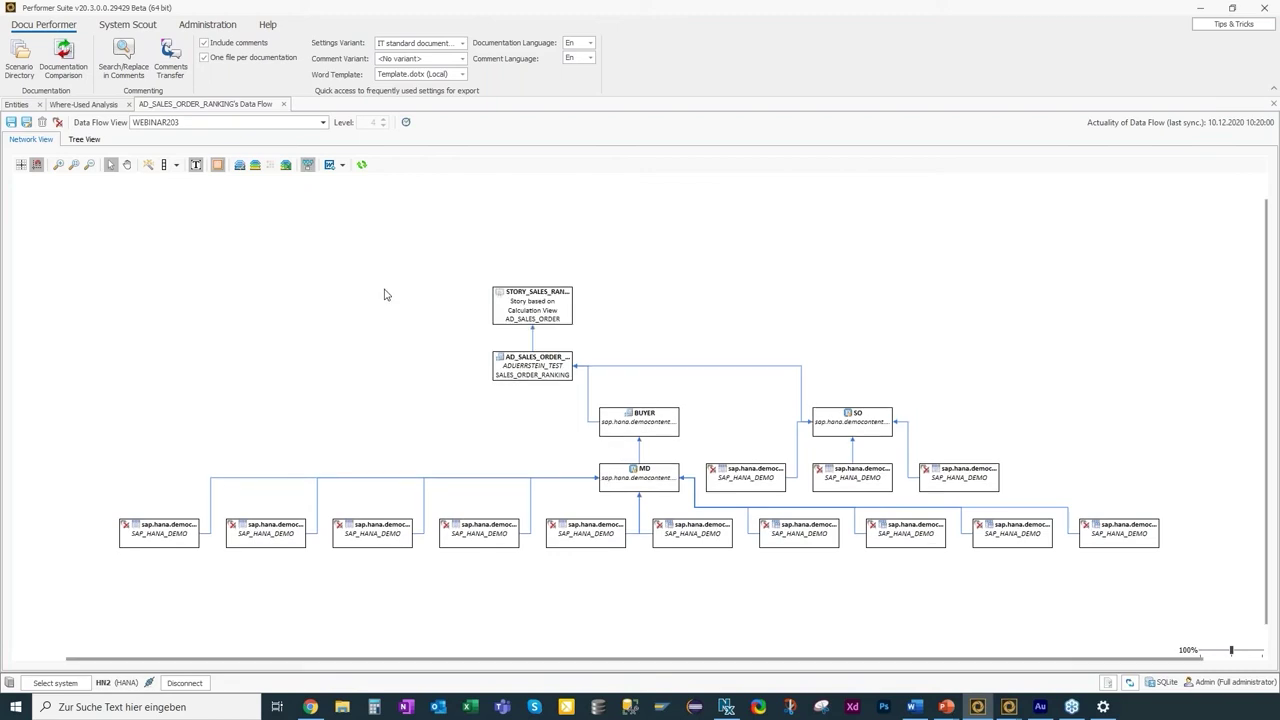
Open the SAP system mappings and examine the source system, target system and system ID of the HN2 mapping.
{"action": "left_click", "coordinate": [194, 20]}
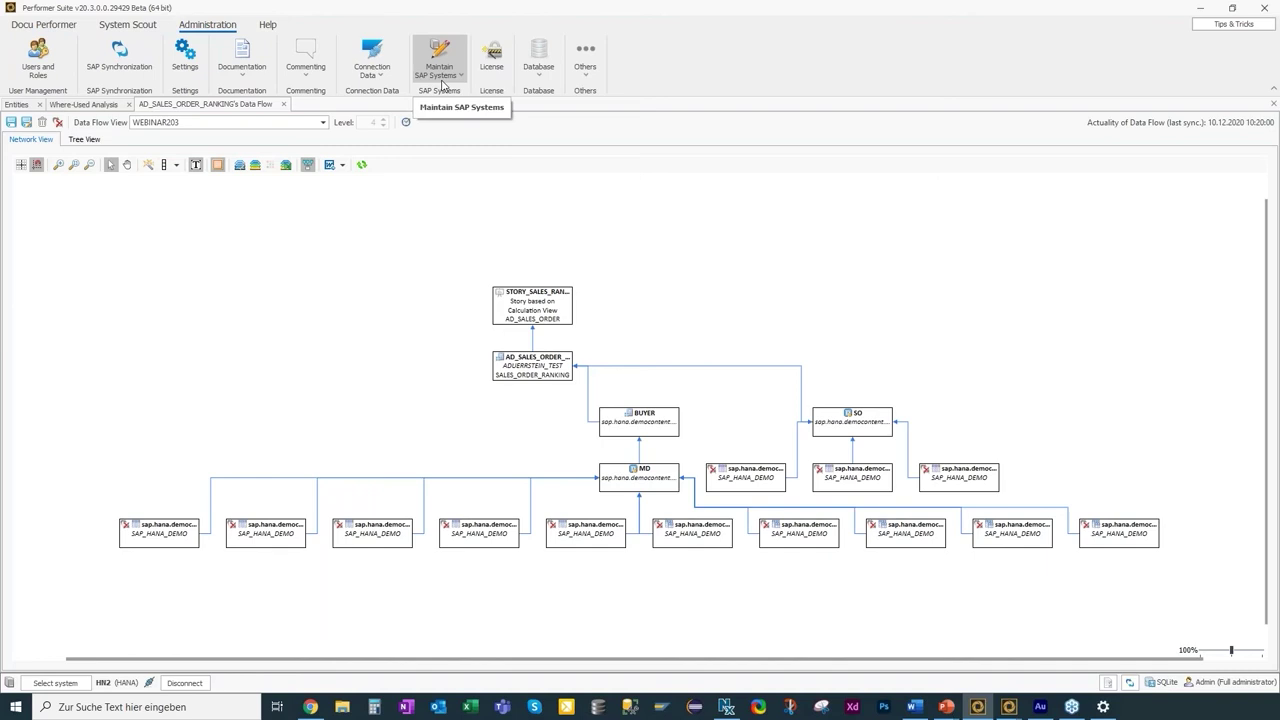
{"action": "left_click", "coordinate": [440, 85]}
{"action": "left_click", "coordinate": [450, 126]}
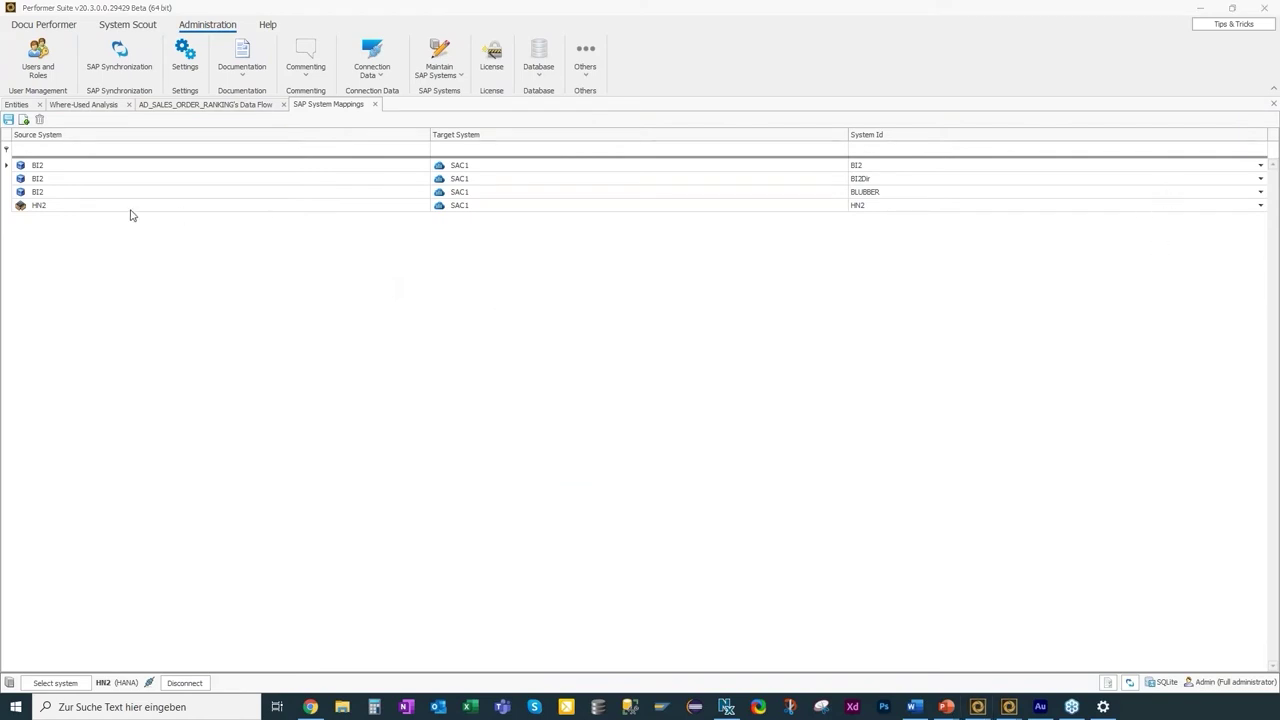
{"action": "left_click", "coordinate": [60, 208]}
{"action": "left_click", "coordinate": [566, 303]}
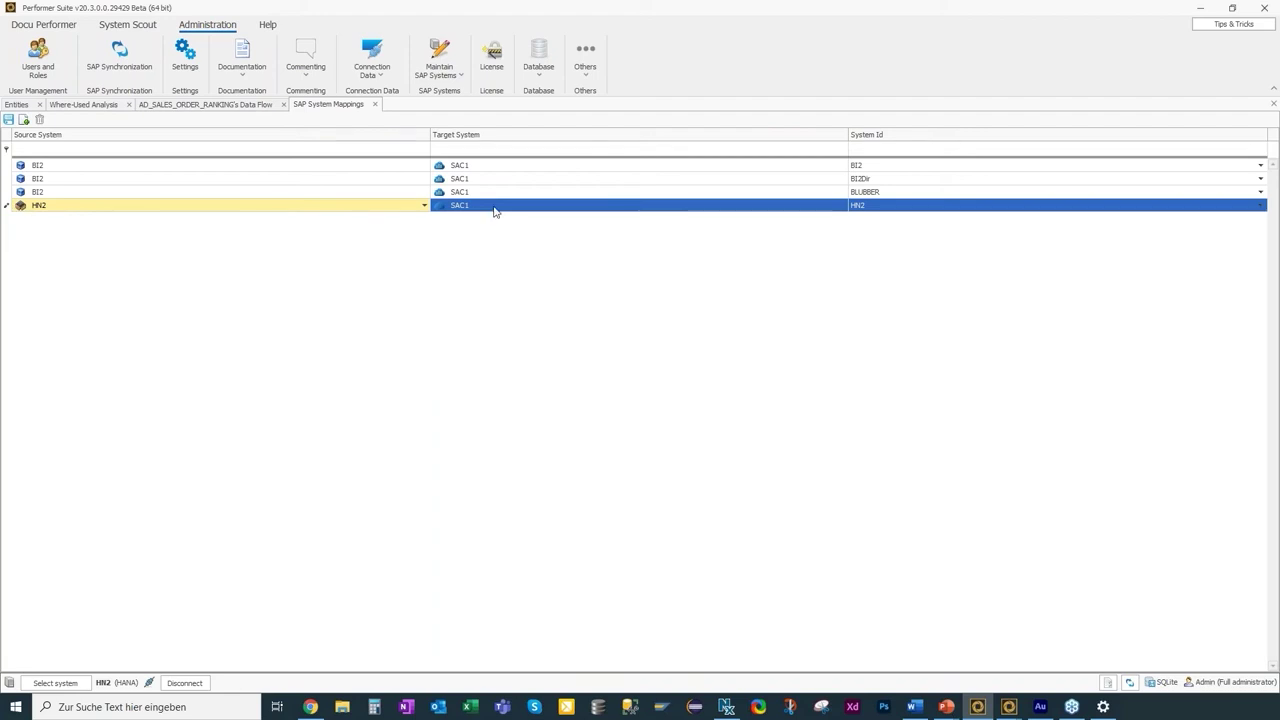
{"action": "left_click", "coordinate": [889, 207]}
{"action": "left_click", "coordinate": [889, 207]}
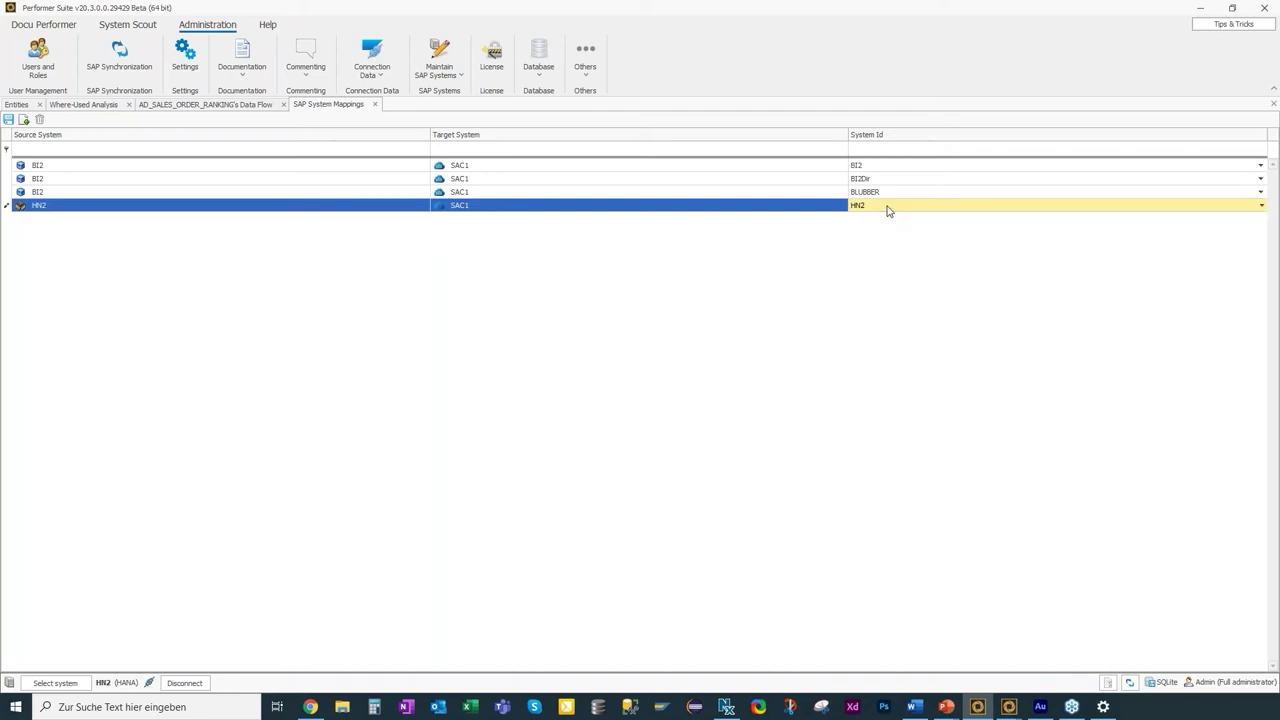
{"action": "left_click", "coordinate": [890, 240]}
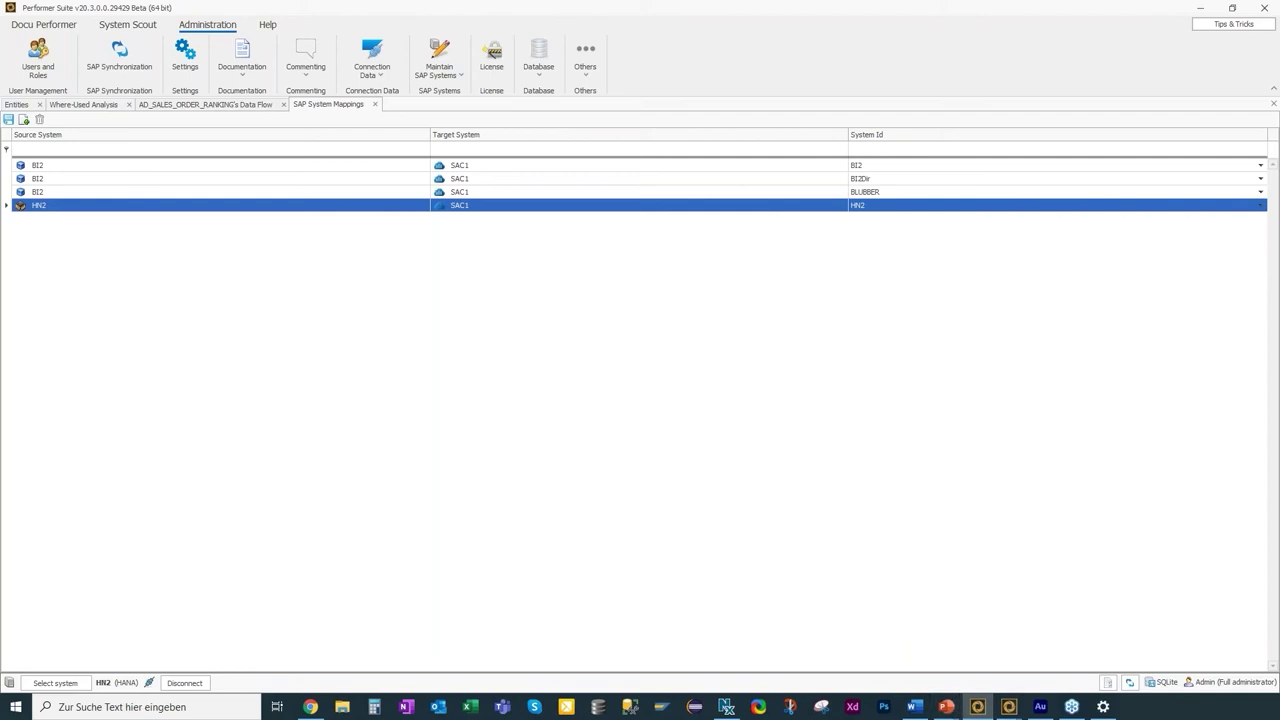
Switch to the running PowerPoint slide show and advance to the slide on System Scout improvements.
{"action": "mouse_move", "coordinate": [946, 705]}
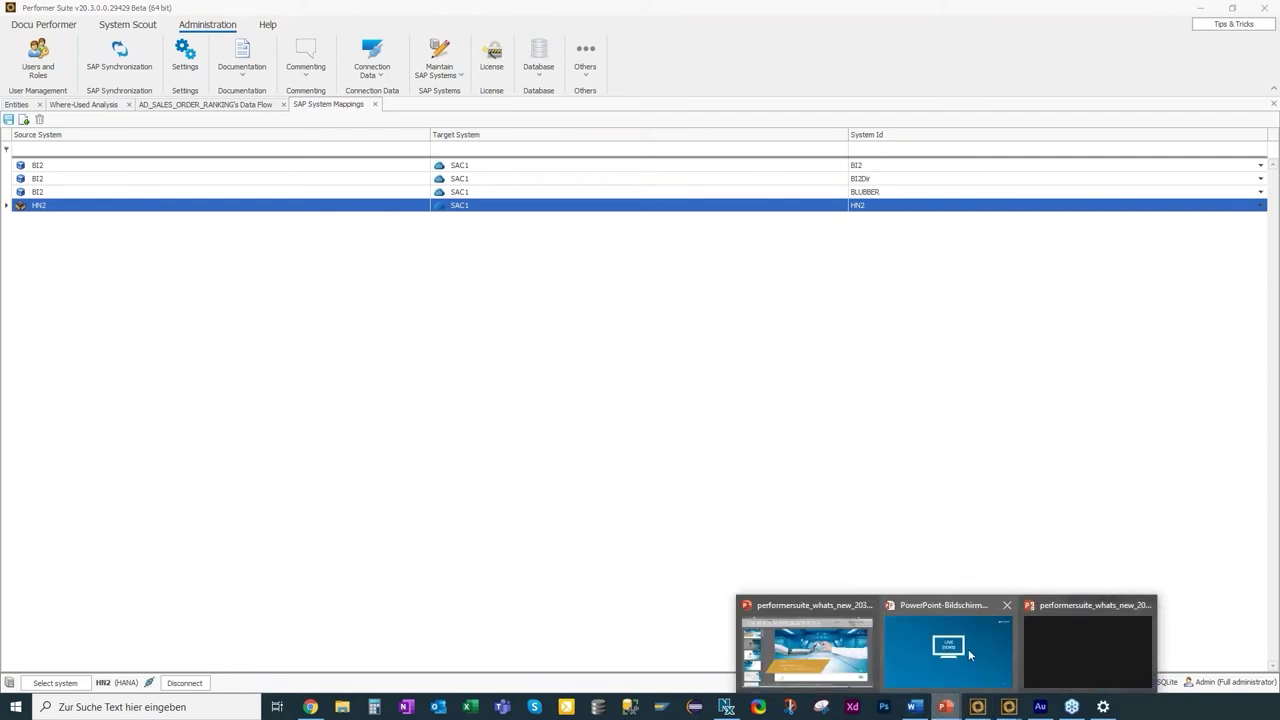
{"action": "left_click", "coordinate": [968, 655]}
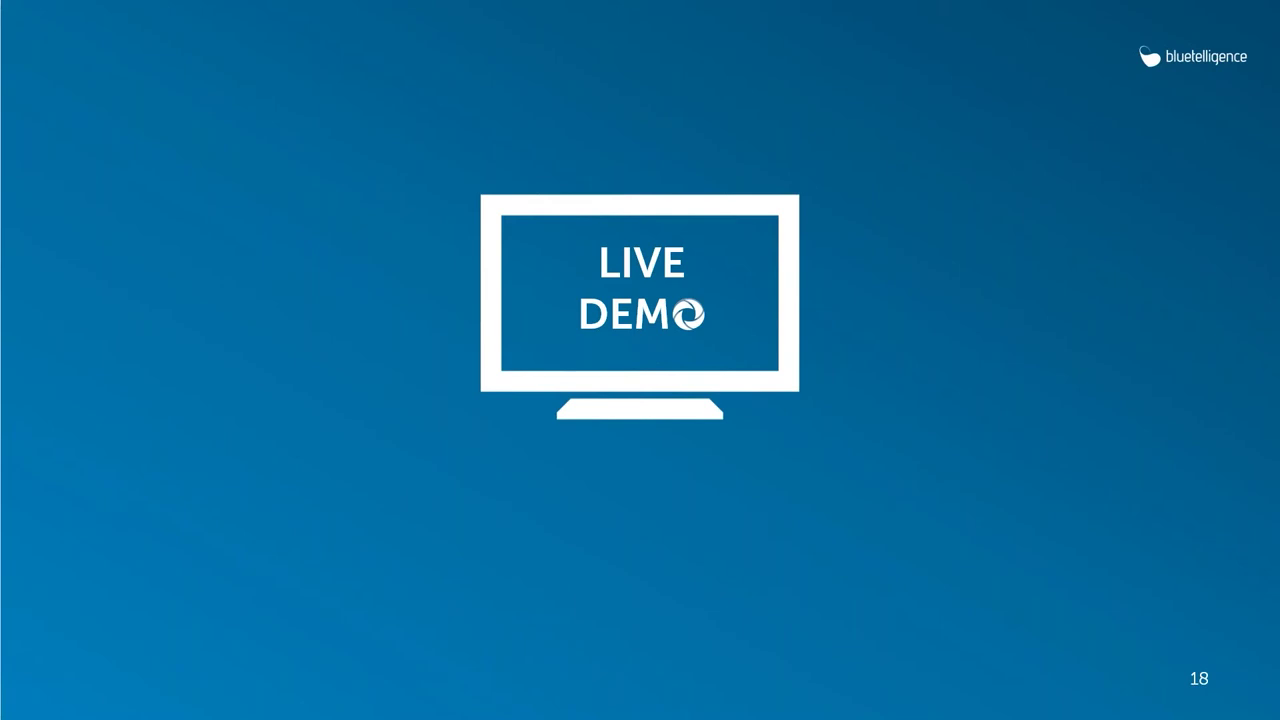
{"action": "left_click", "coordinate": [465, 440]}
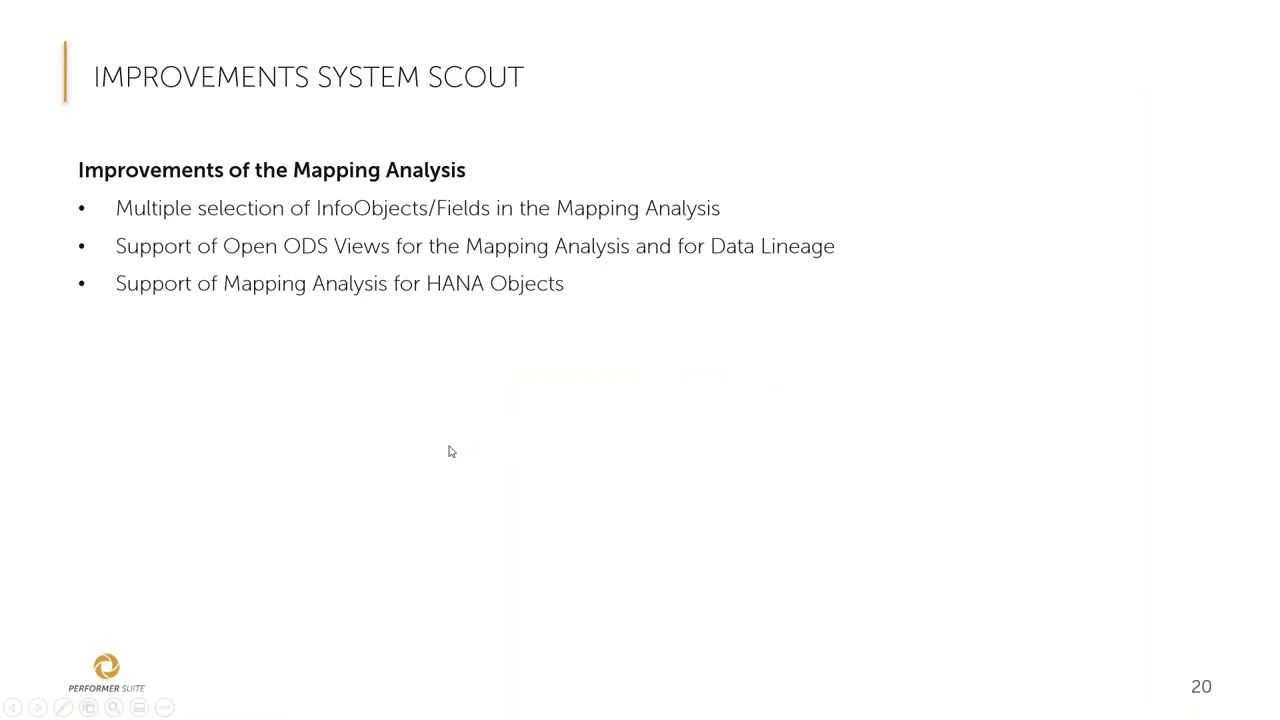